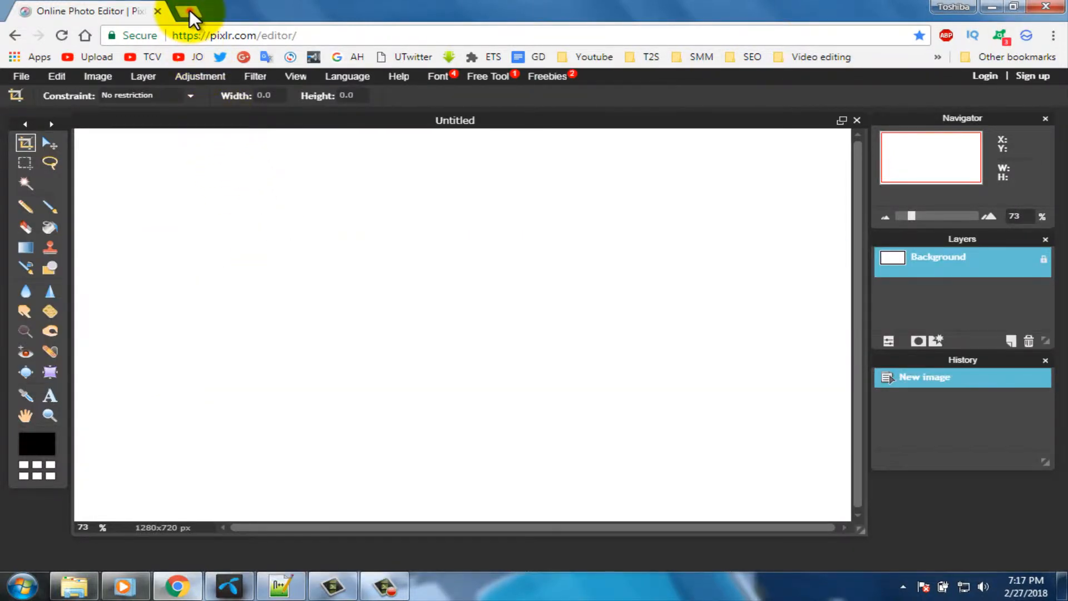
# Step: Load pixabay.com in a new browser tab, leaving the photo editor open
pyautogui.click(190, 11)
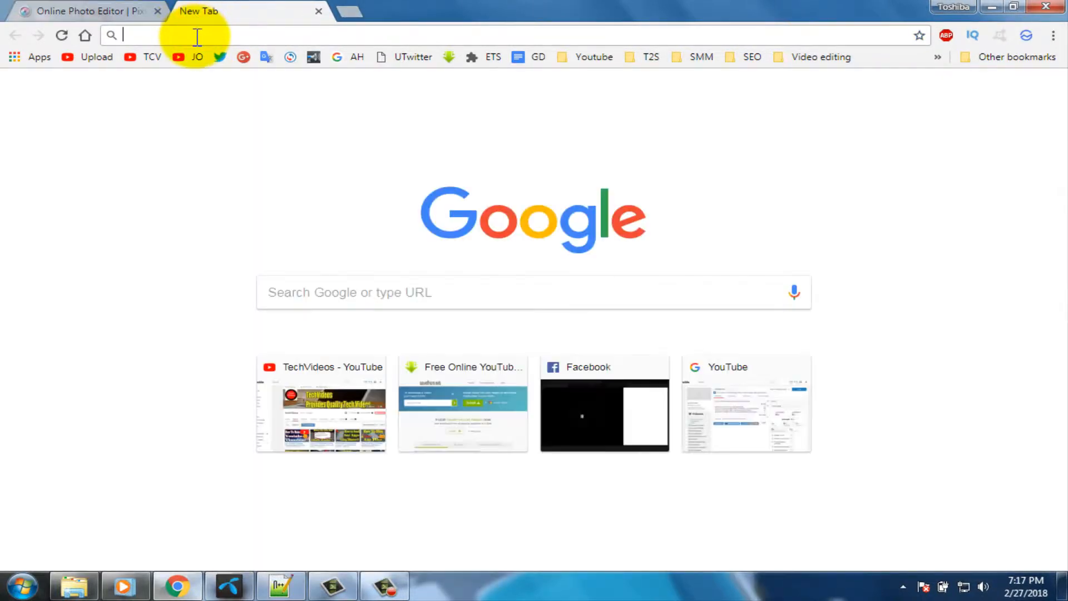
pyautogui.write('pi')
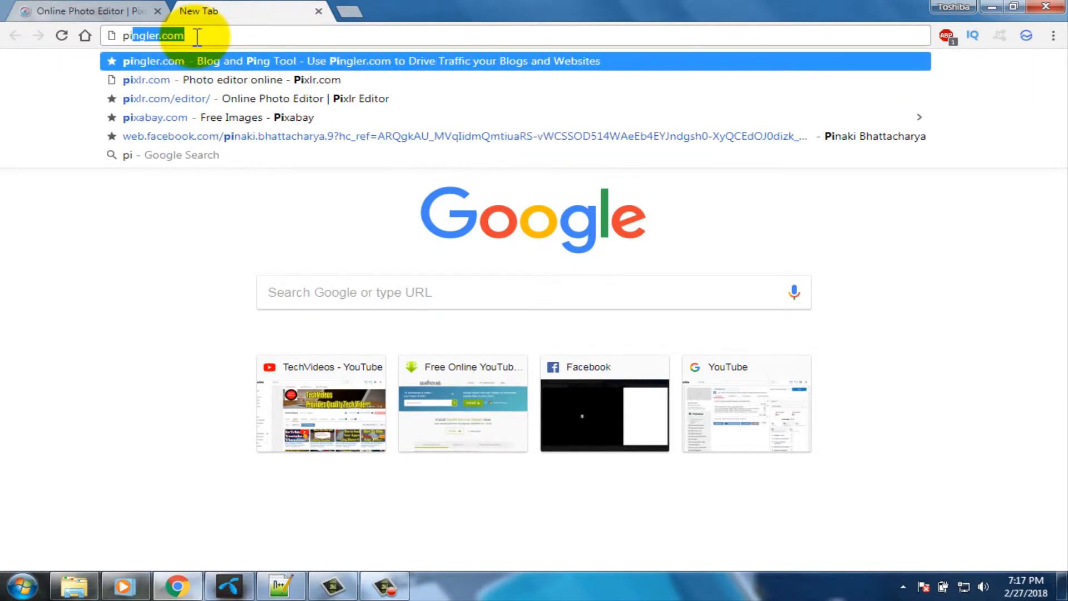
pyautogui.write('xa')
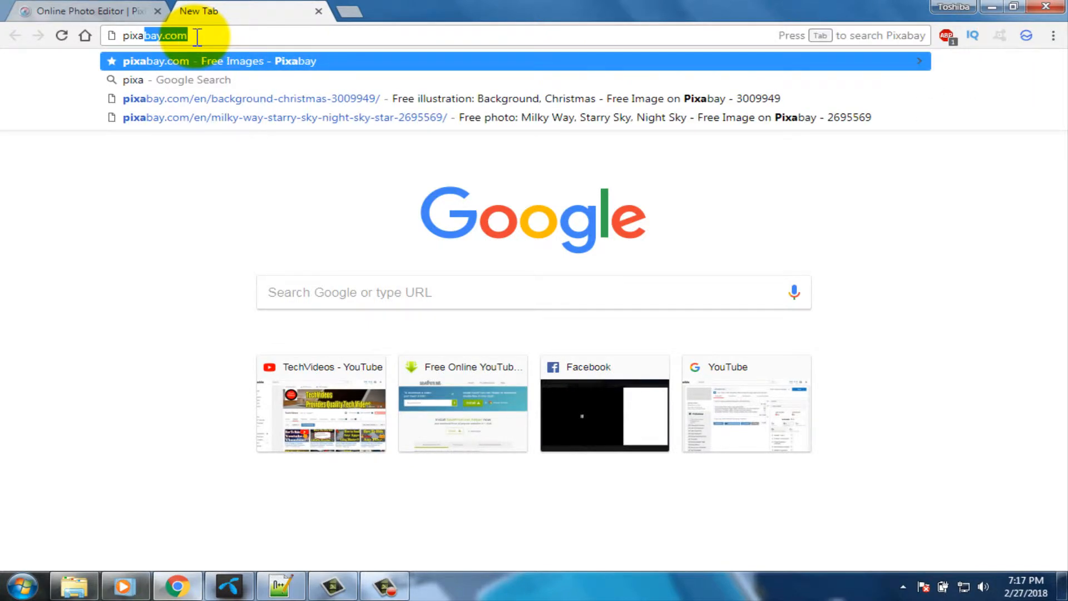
pyautogui.write('ba')
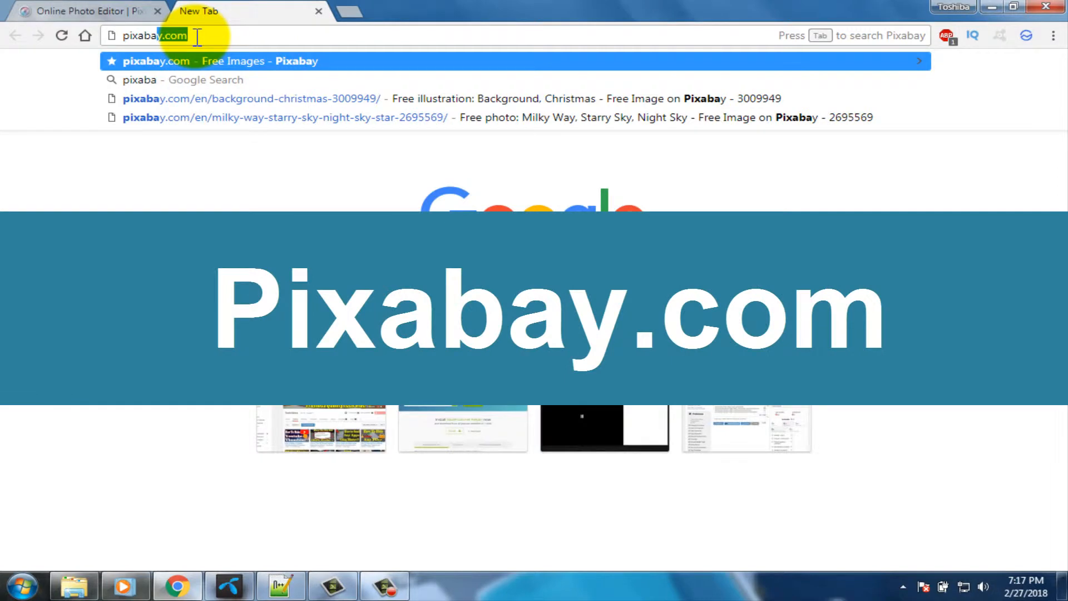
pyautogui.write('y.com')
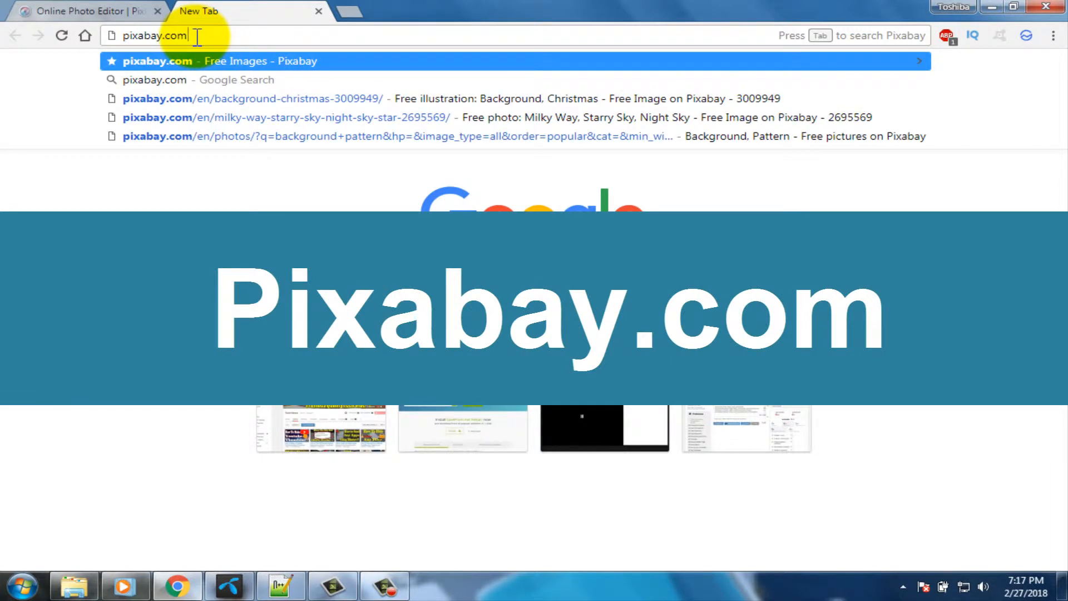
pyautogui.press('Return')
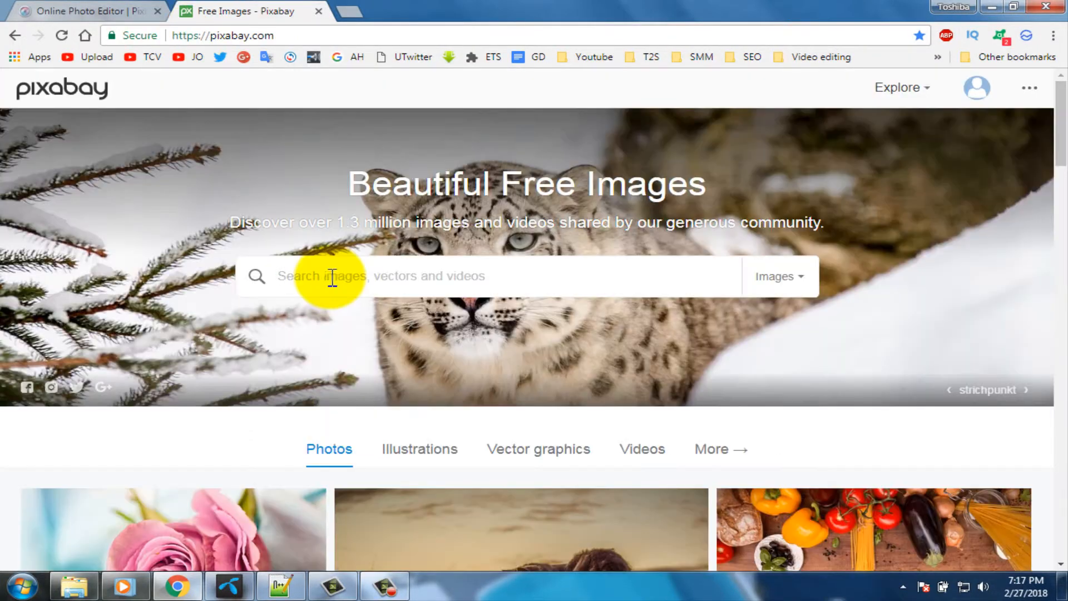
# Step: Search Pixabay for "background images" using the suggested search phrase
pyautogui.click(333, 277)
pyautogui.write('back')
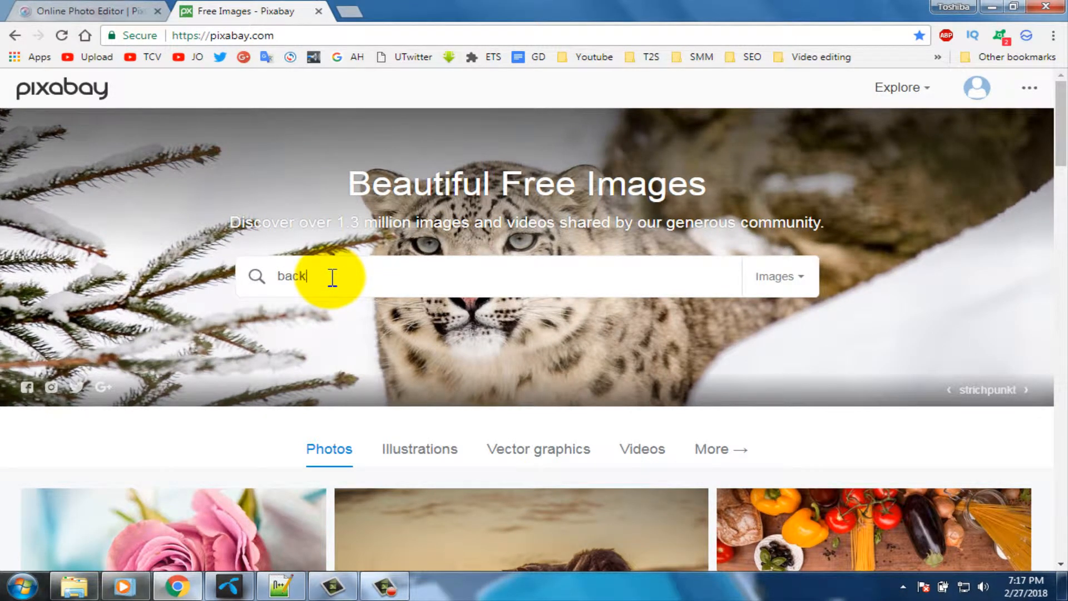
pyautogui.write('ground')
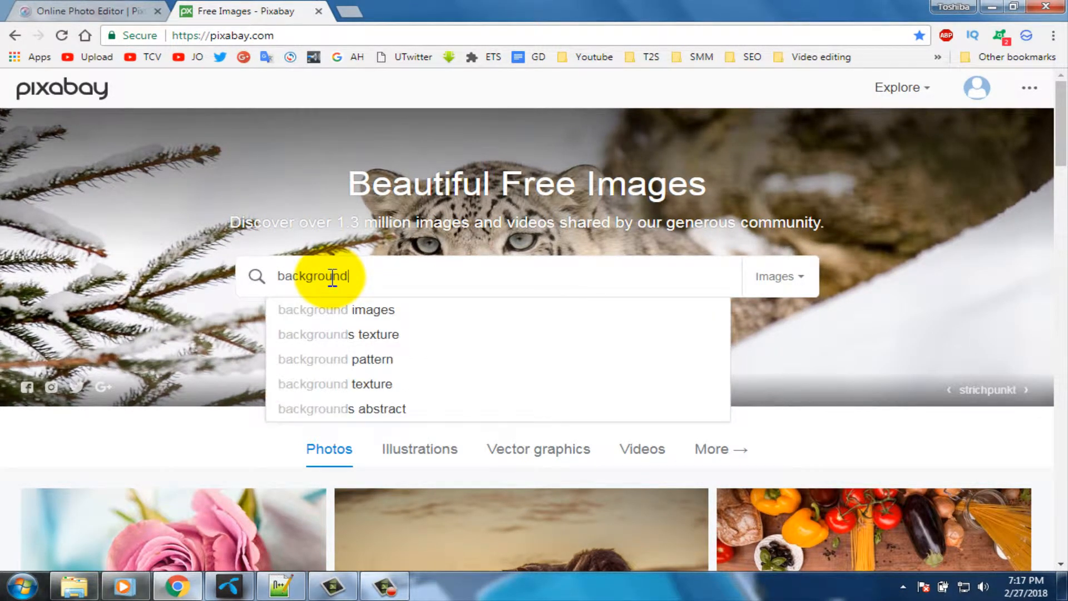
pyautogui.press('Down')
pyautogui.click(353, 311)
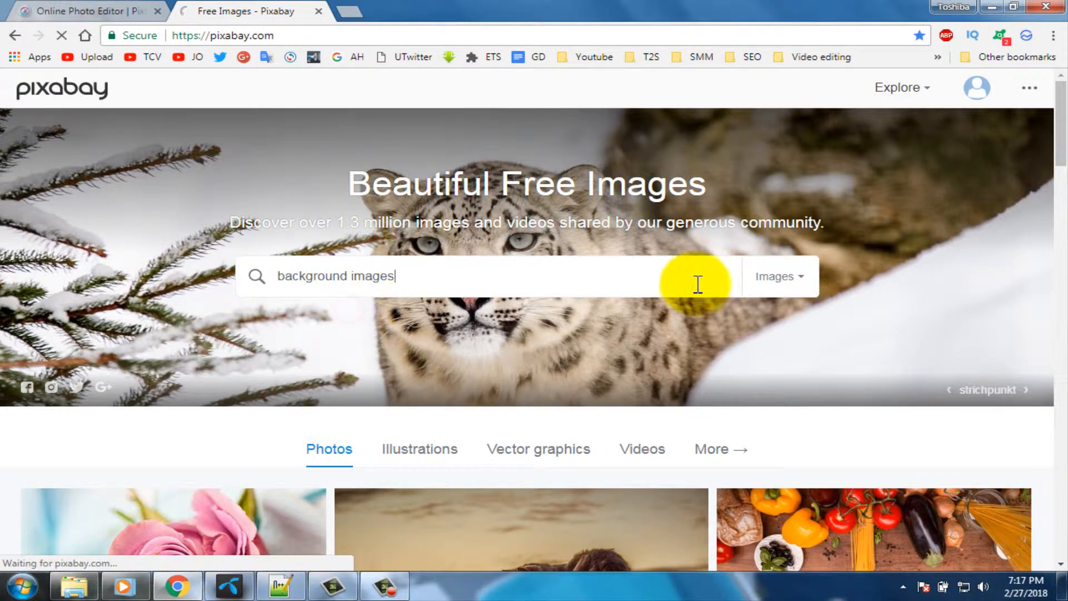
# Step: Find the photo of horizontal wooden floor boards among the free background images and open its page
pyautogui.scroll(-3, 544, 298)
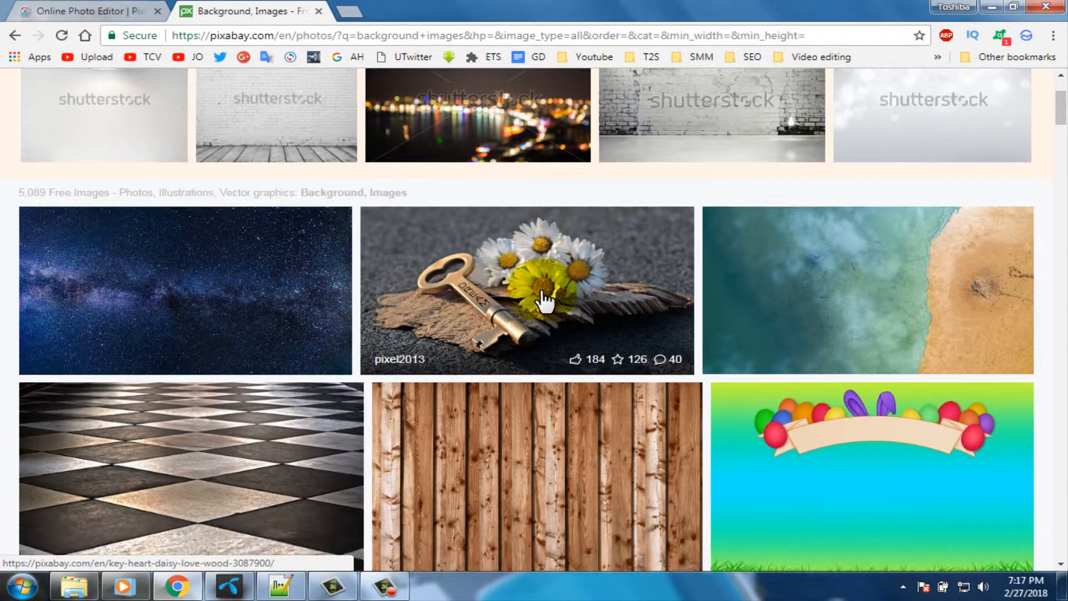
pyautogui.scroll(-3, 544, 298)
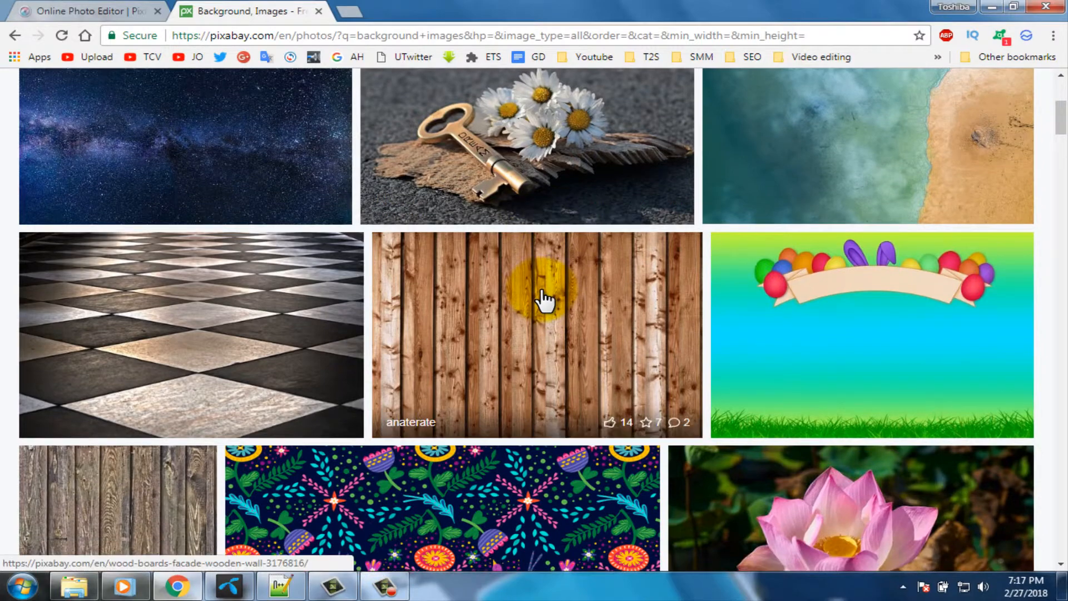
pyautogui.scroll(-3, 542, 289)
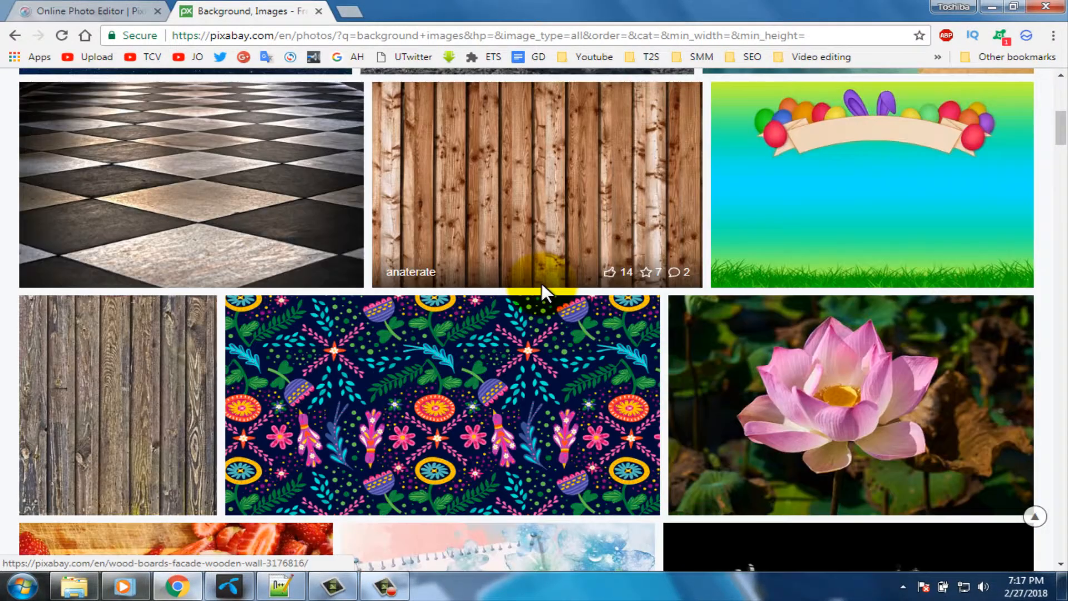
pyautogui.scroll(-5, 542, 283)
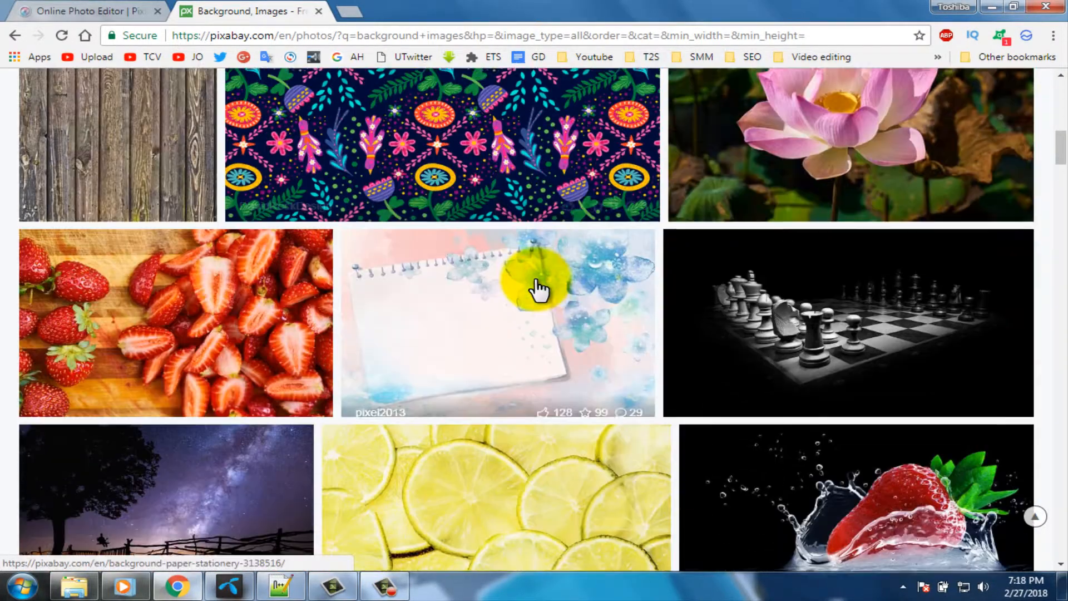
pyautogui.scroll(-8, 536, 281)
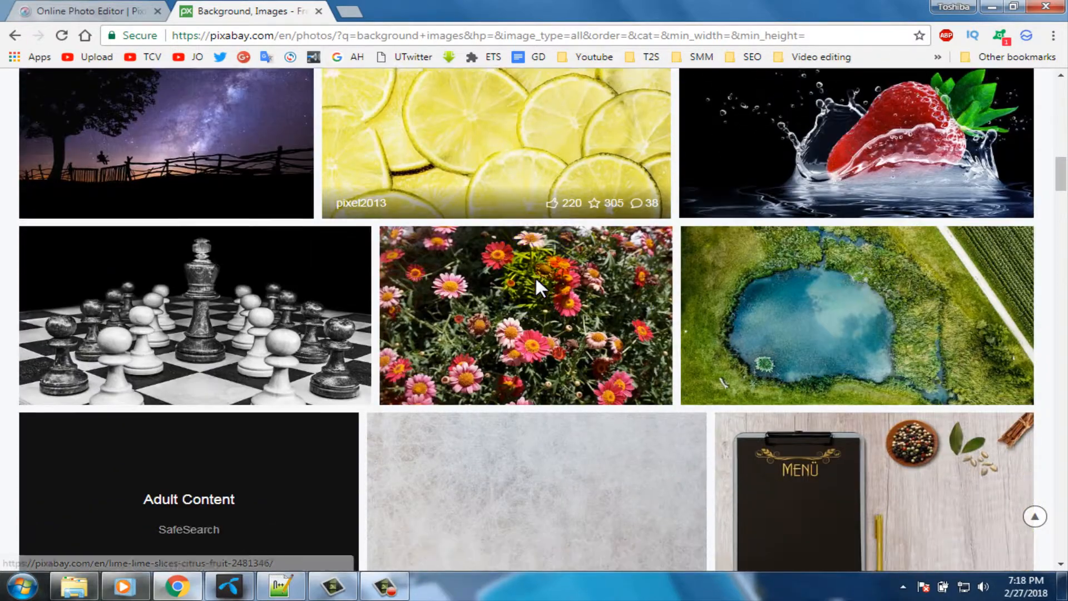
pyautogui.scroll(-6, 536, 278)
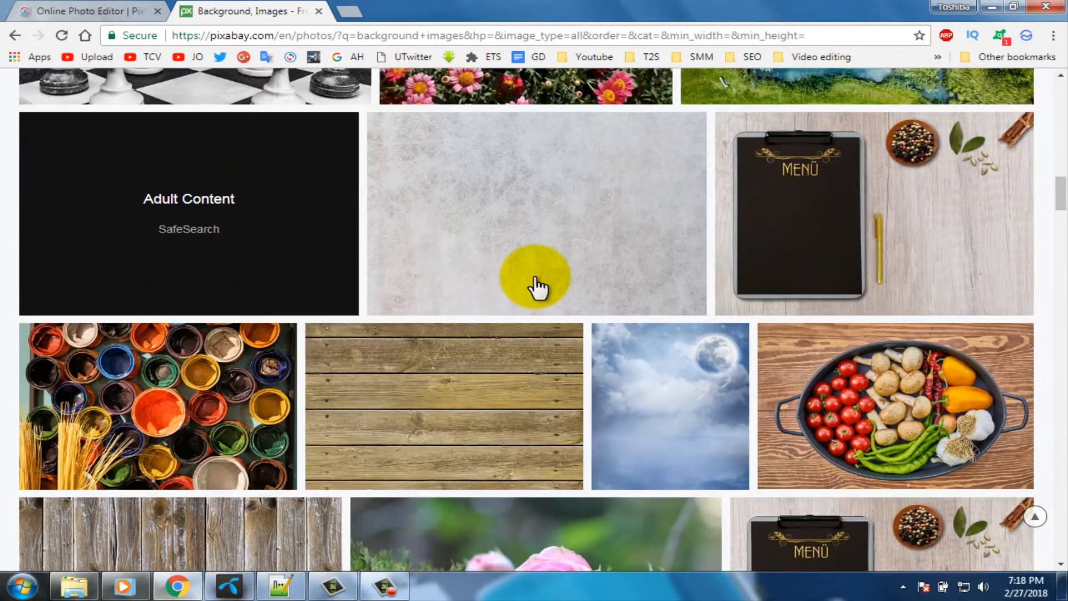
pyautogui.scroll(-2, 536, 278)
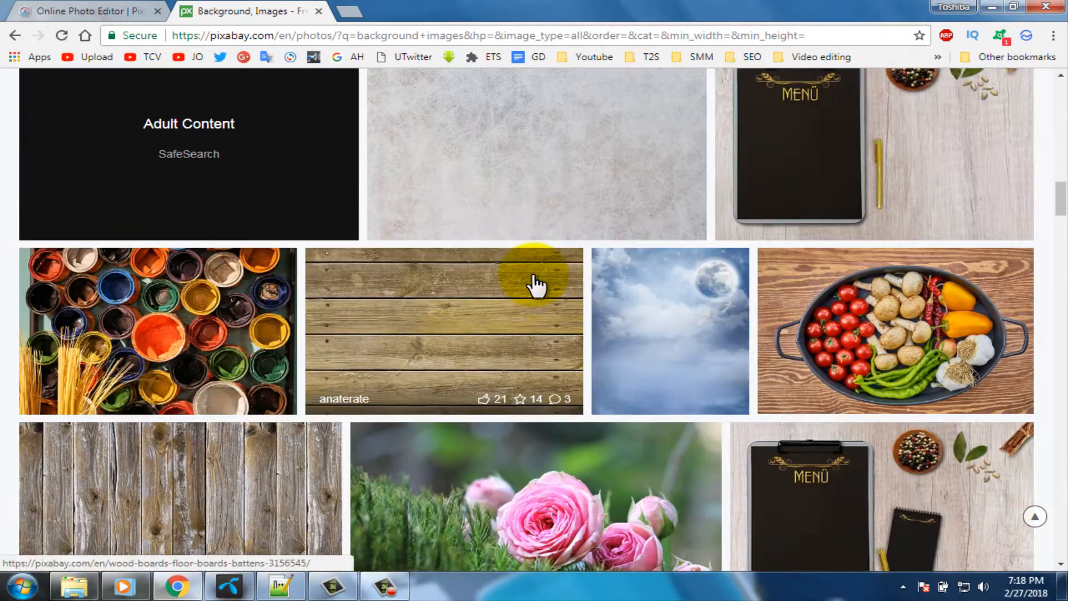
pyautogui.click(470, 298)
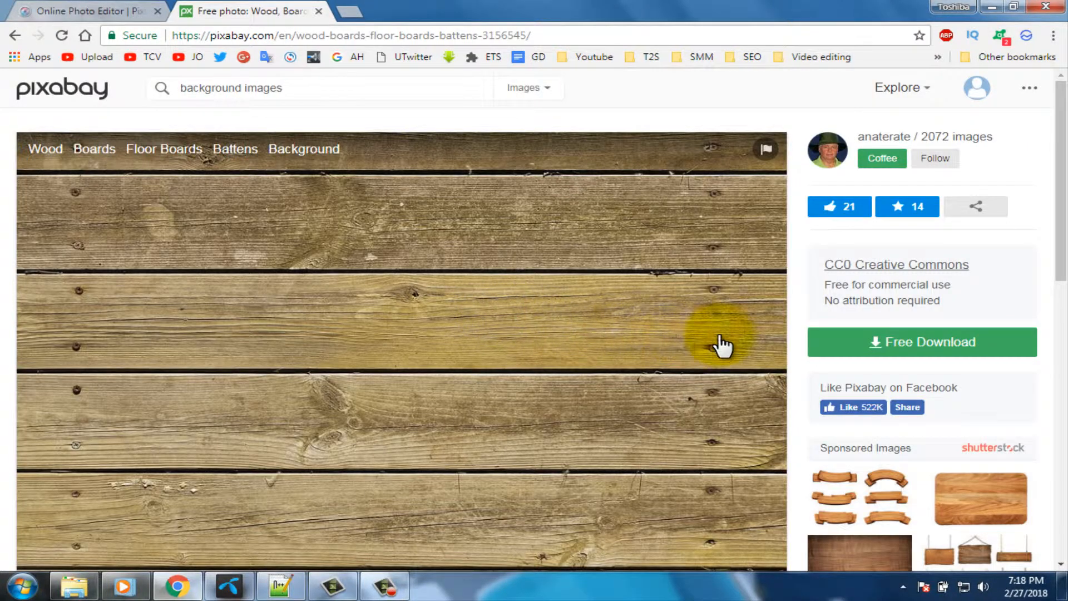
# Step: Download the wooden boards photo as a 1920×1280 JPG and save it in the Music library as wood-3156545_1920
pyautogui.click(897, 342)
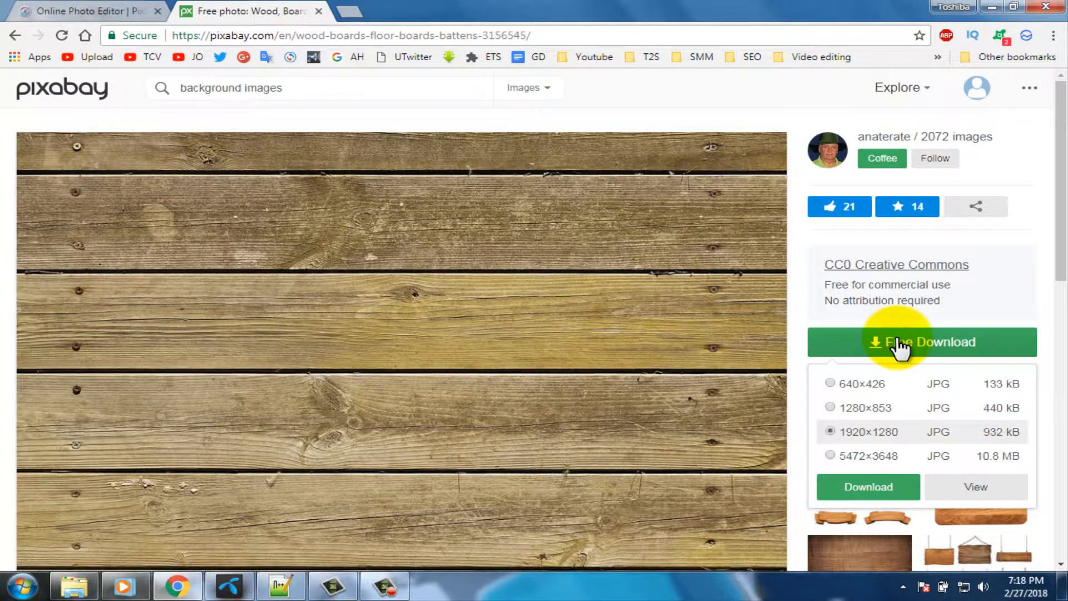
pyautogui.click(856, 485)
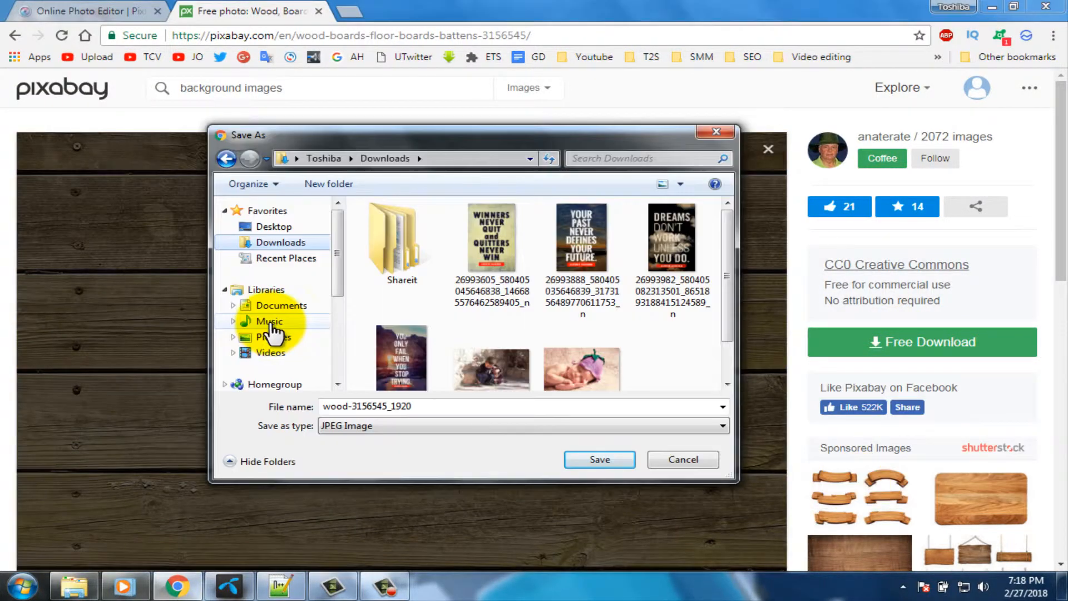
pyautogui.click(269, 322)
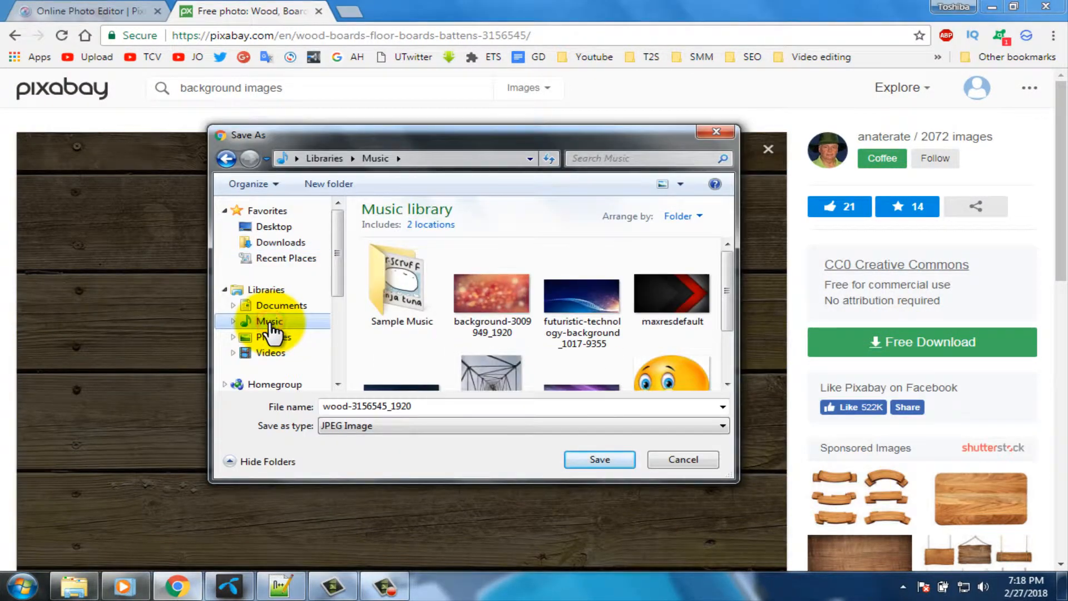
pyautogui.click(599, 460)
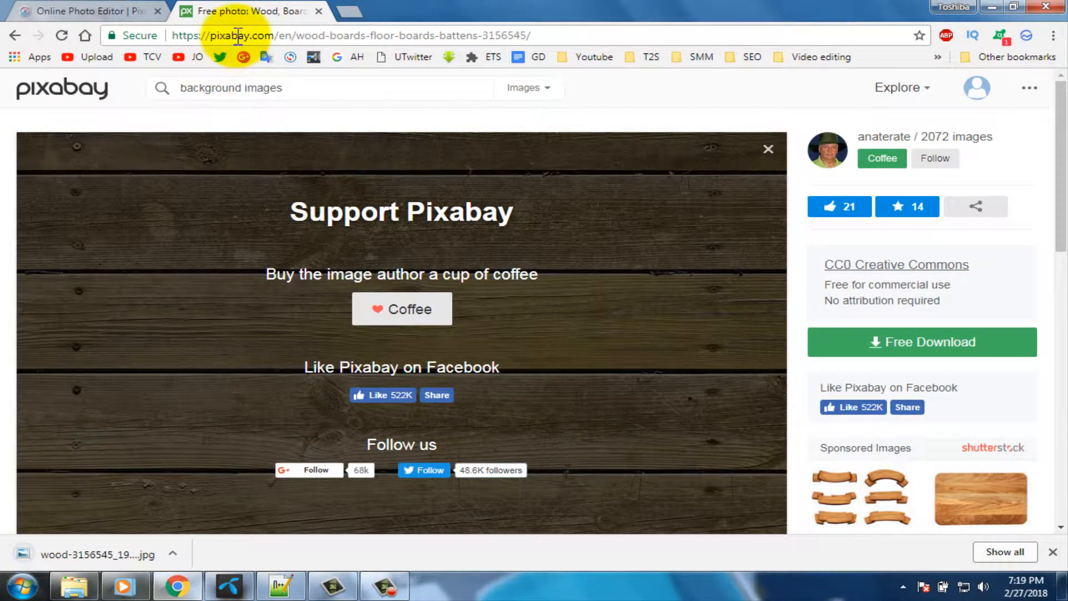
# Step: Go to pixlr.com in place of the Pixabay page and launch the Pixlr Editor web app
pyautogui.click(235, 34)
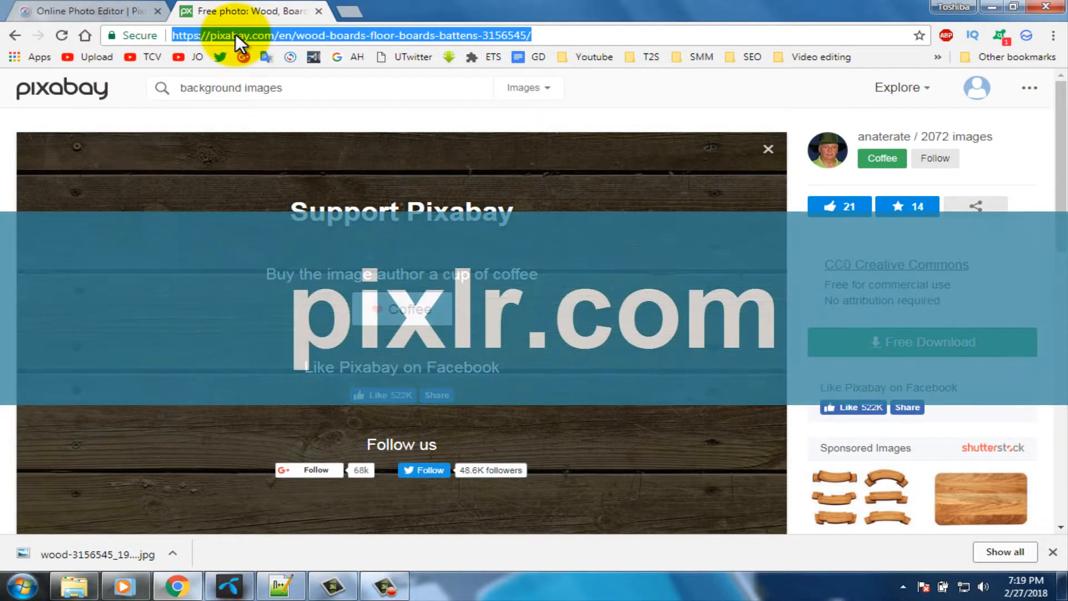
pyautogui.write('pixl')
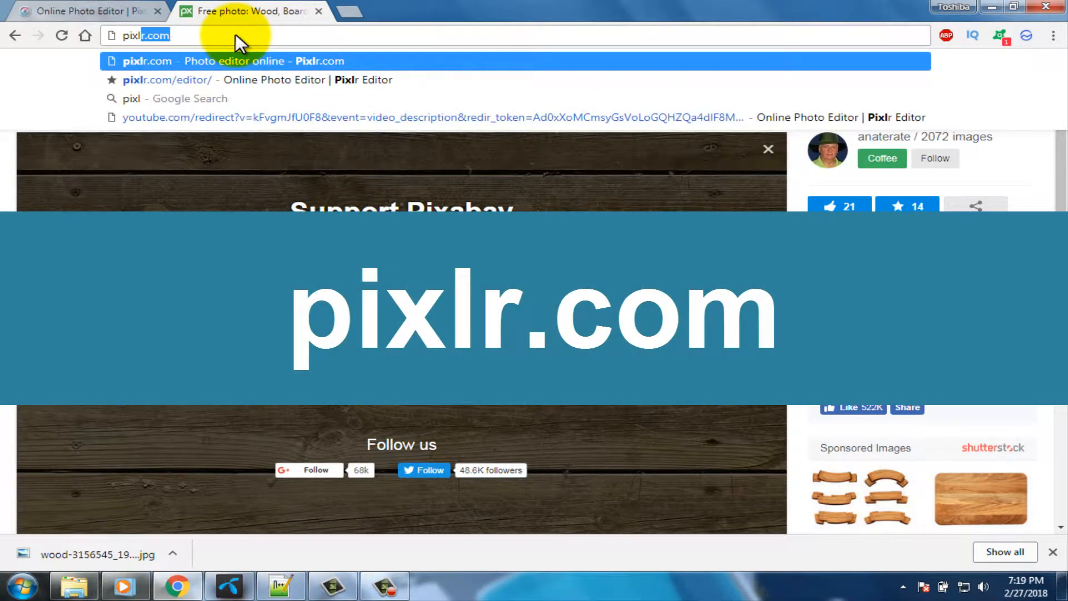
pyautogui.write('r.com')
pyautogui.press('Return')
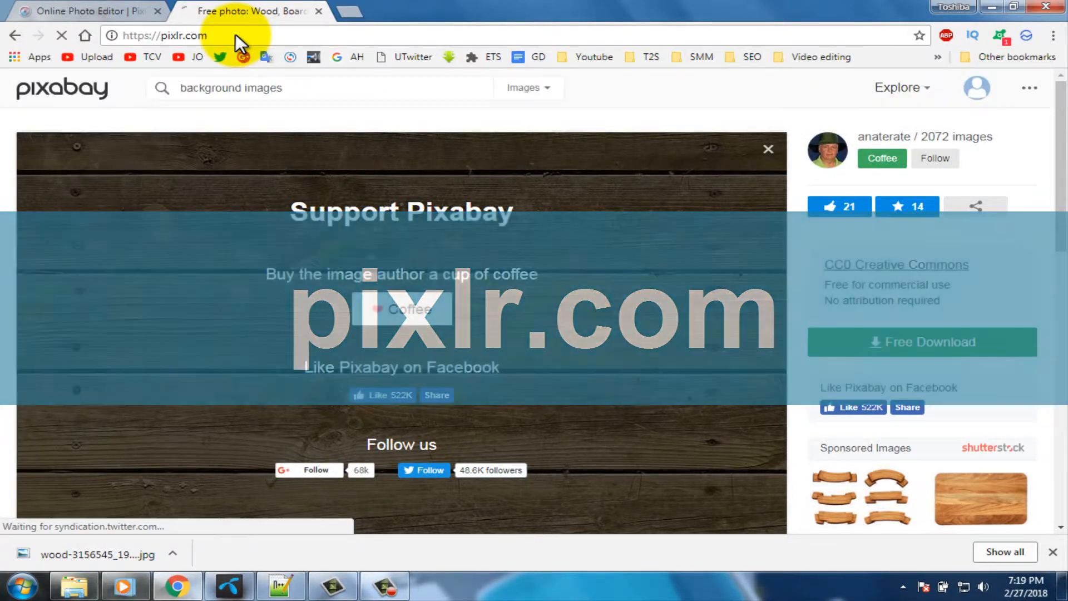
pyautogui.scroll(-3, 354, 235)
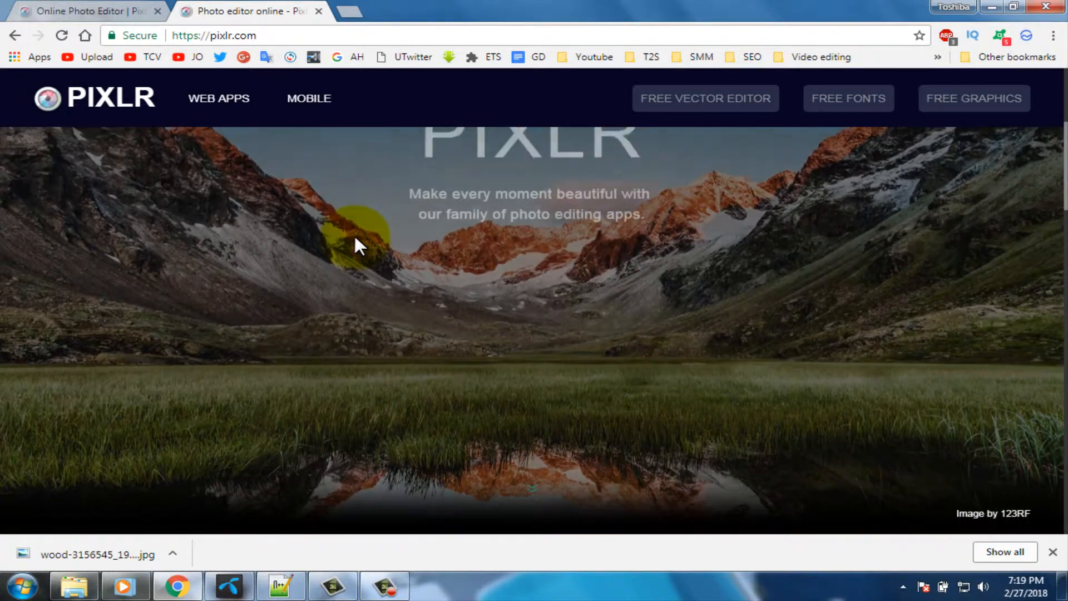
pyautogui.scroll(-4, 354, 235)
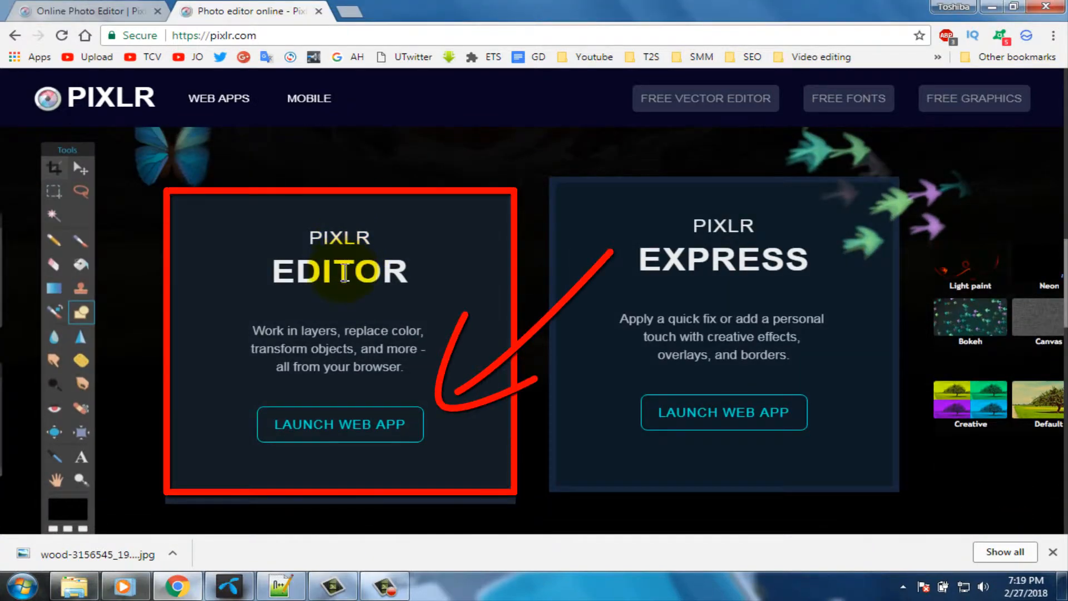
pyautogui.click(335, 432)
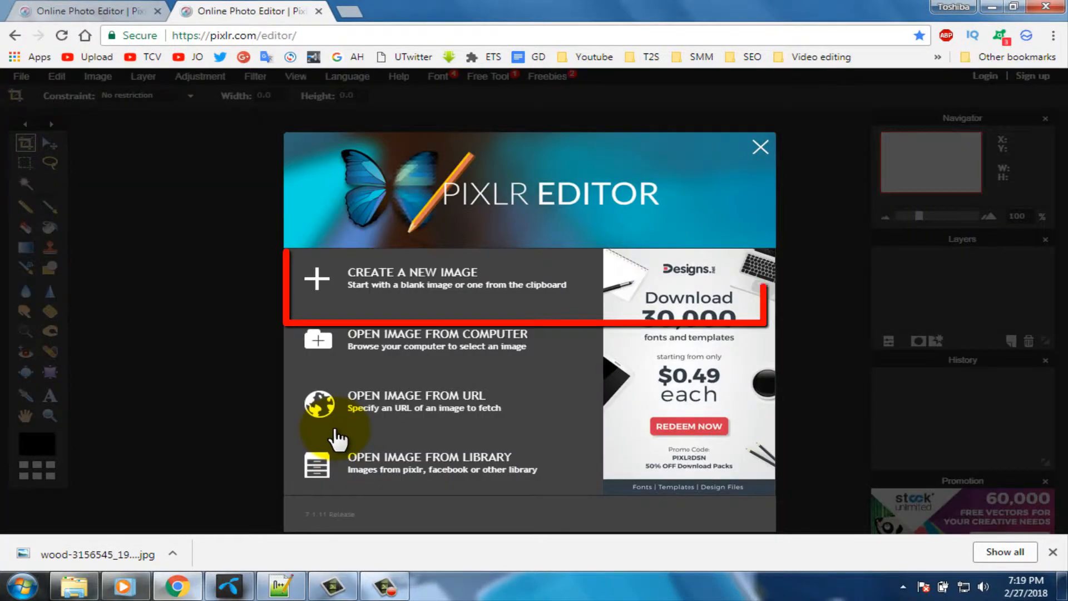
# Step: Create a new blank image 1280 pixels wide and 720 pixels high, without transparency
pyautogui.click(378, 276)
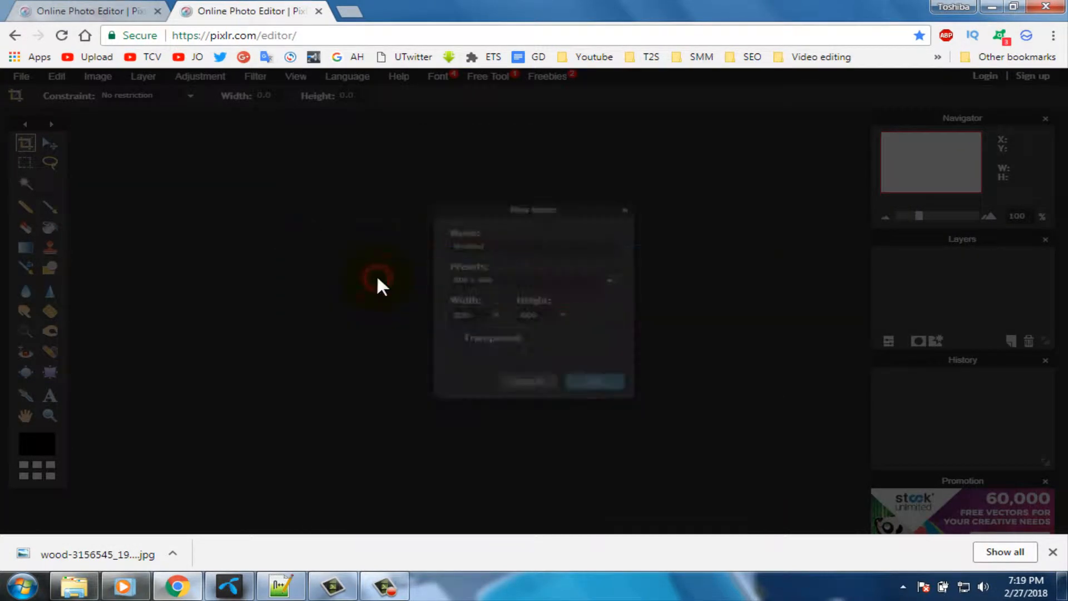
pyautogui.click(470, 315)
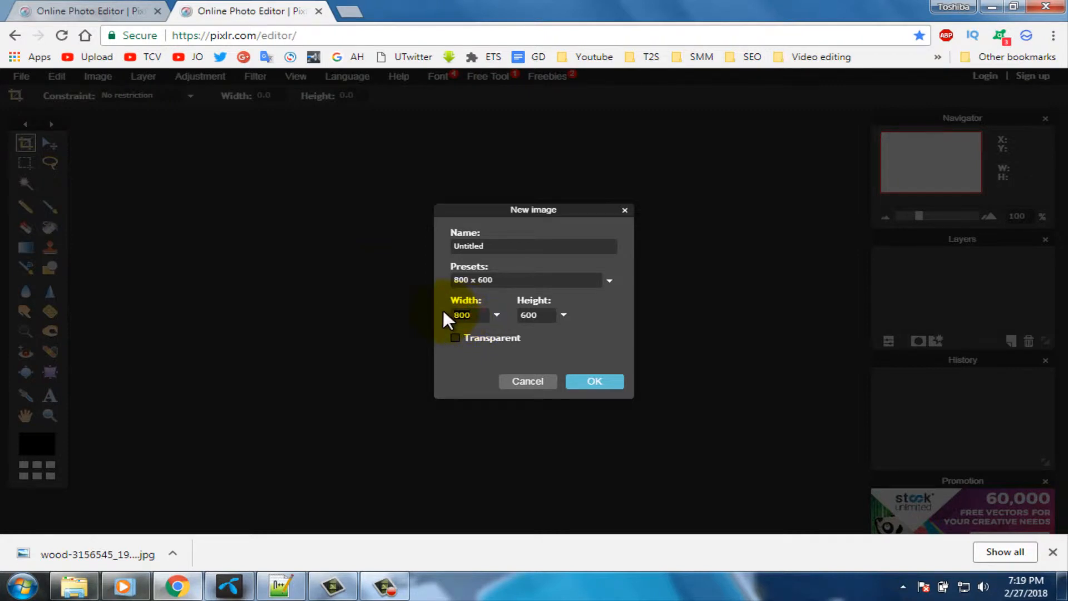
pyautogui.write('1280')
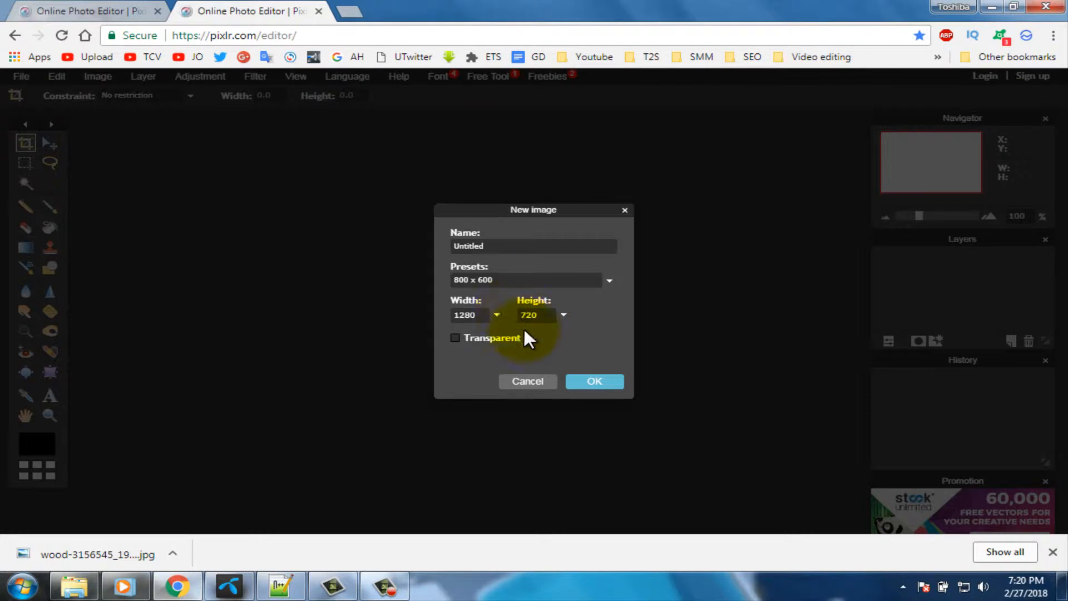
pyautogui.click(586, 382)
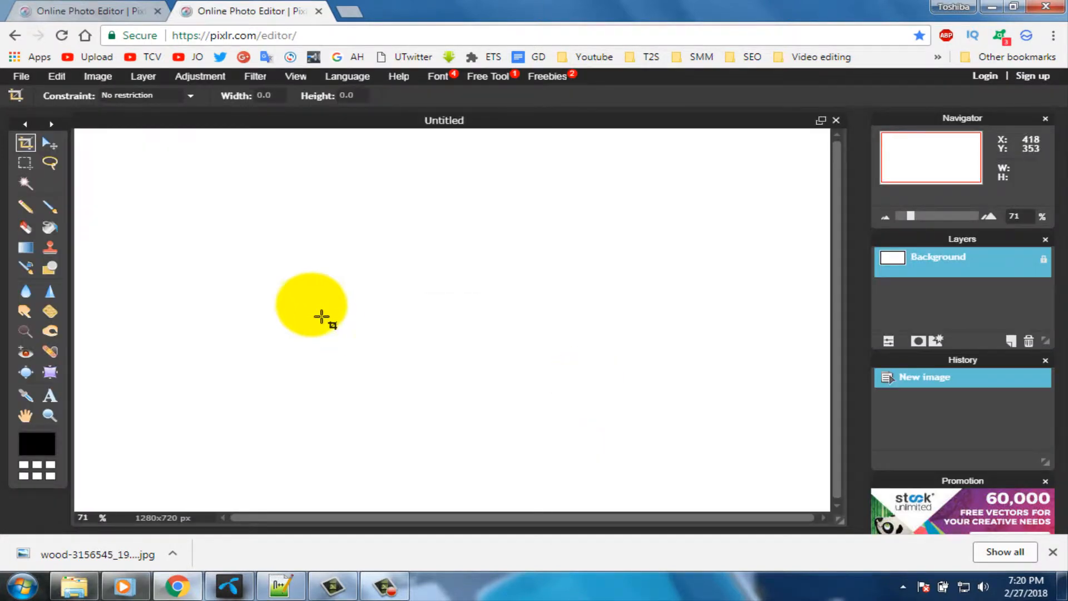
# Step: Open the purple-zig-zag-motion-background image from the Music library as a second document
pyautogui.click(21, 78)
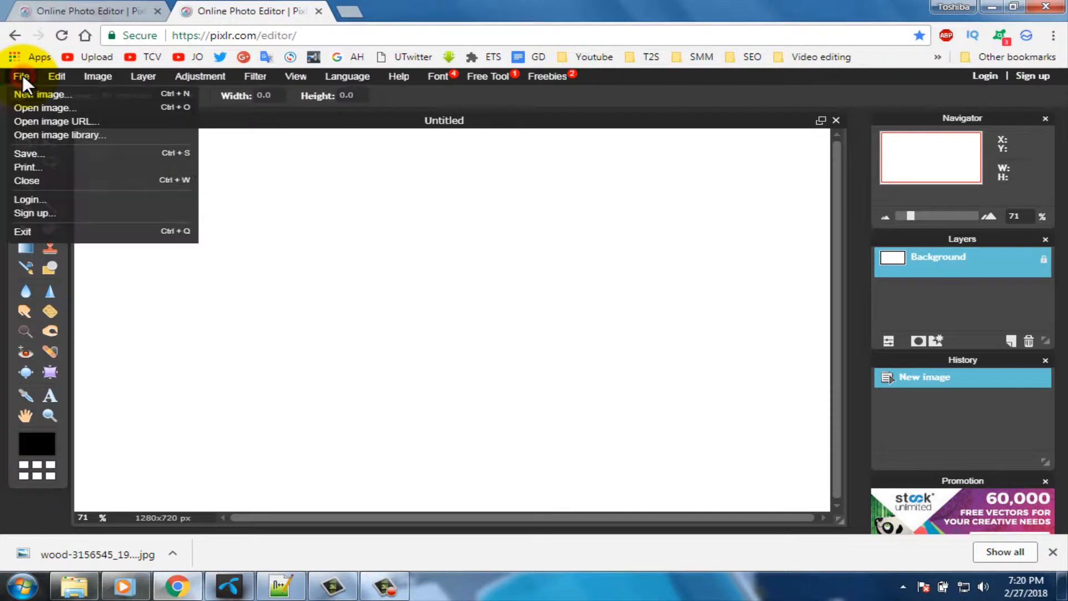
pyautogui.click(37, 114)
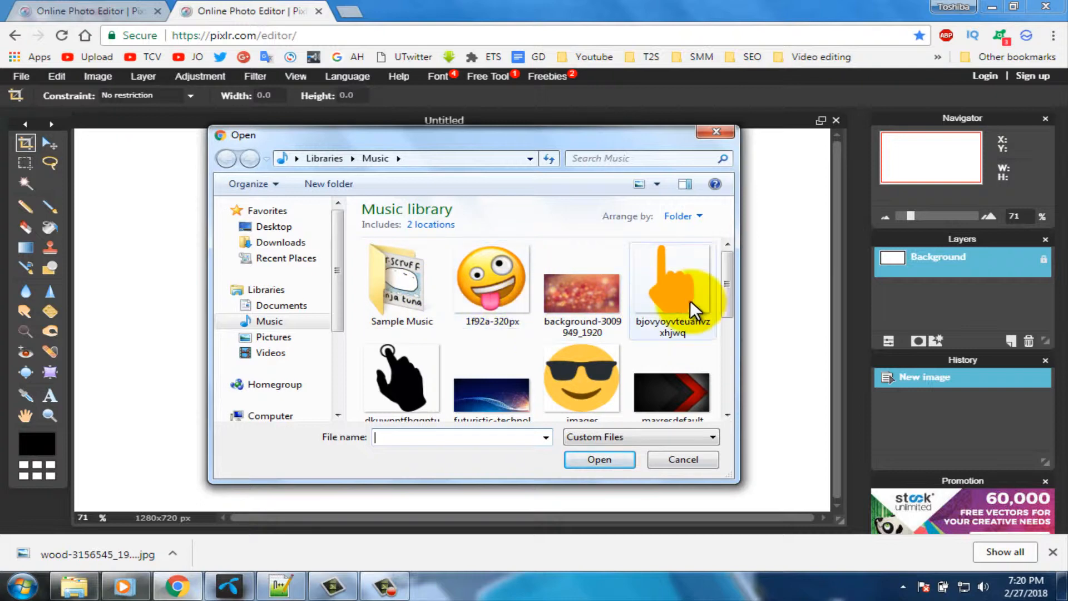
pyautogui.moveTo(727, 283); pyautogui.dragTo(729, 347)
pyautogui.click(592, 344)
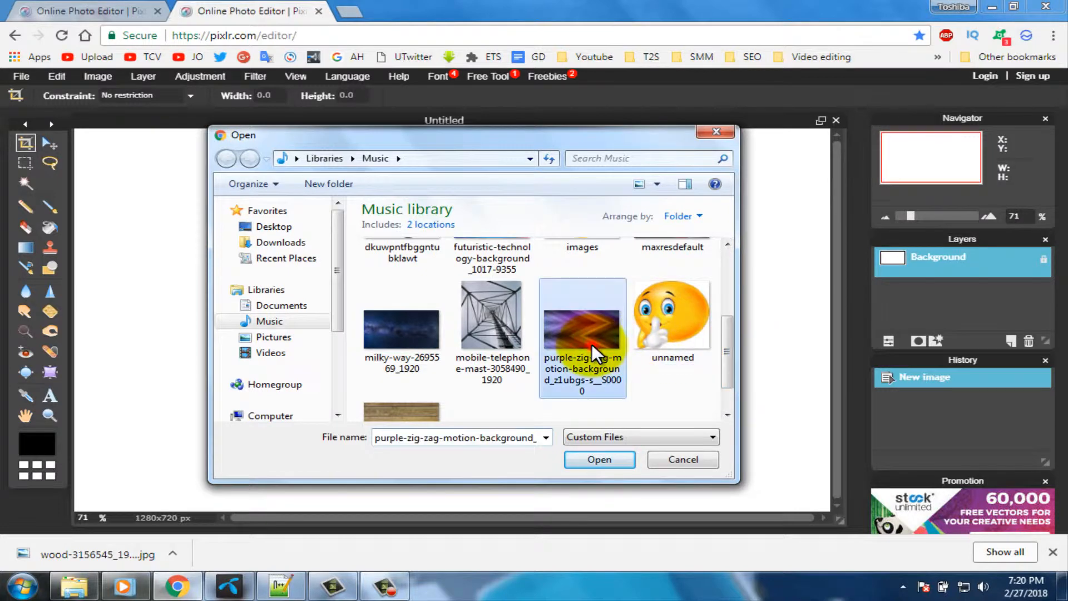
pyautogui.click(583, 458)
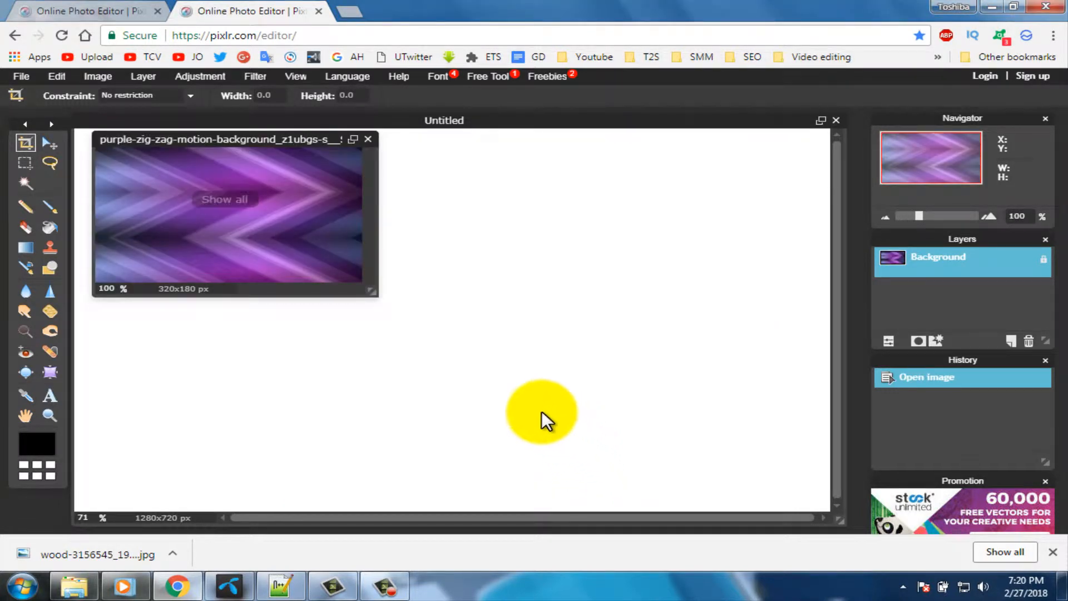
# Step: Copy the whole purple zig-zag image and paste it into the blank 1280×720 document as a new layer
pyautogui.click(50, 143)
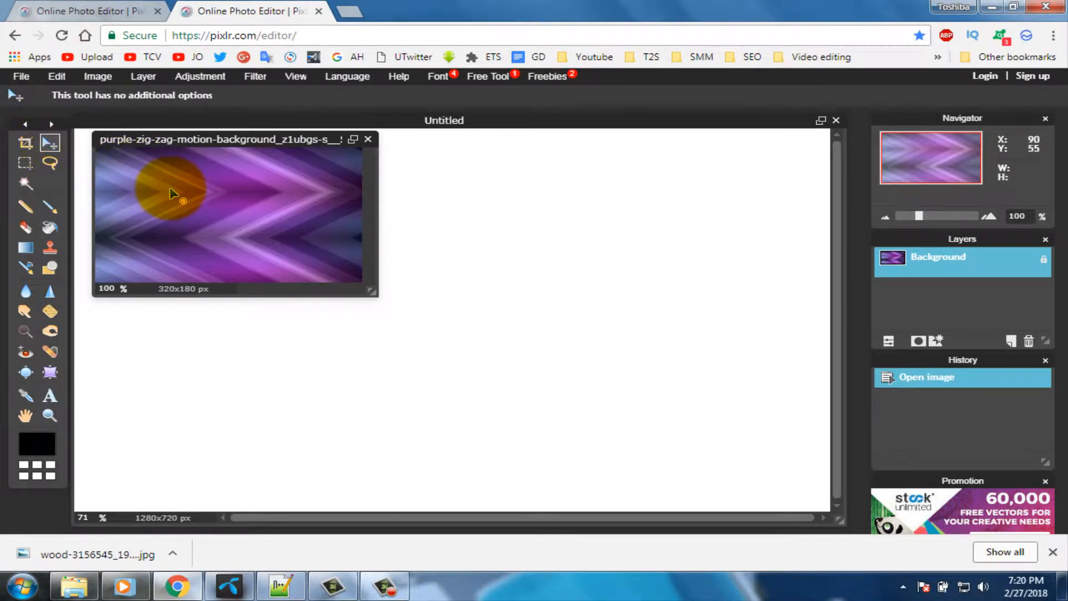
pyautogui.hotkey('ctrl', 'a')
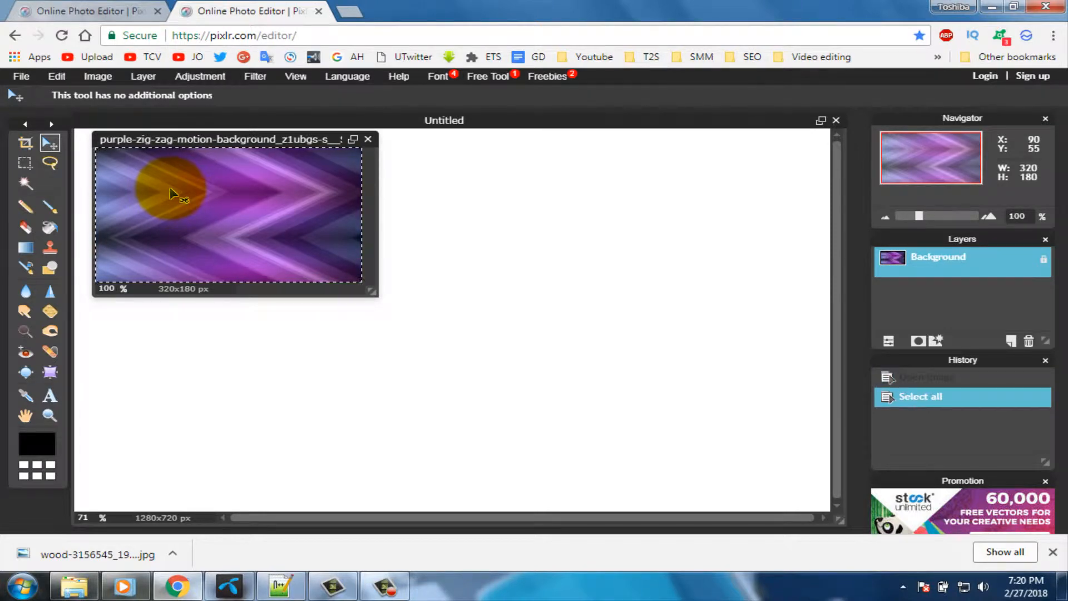
pyautogui.click(424, 273)
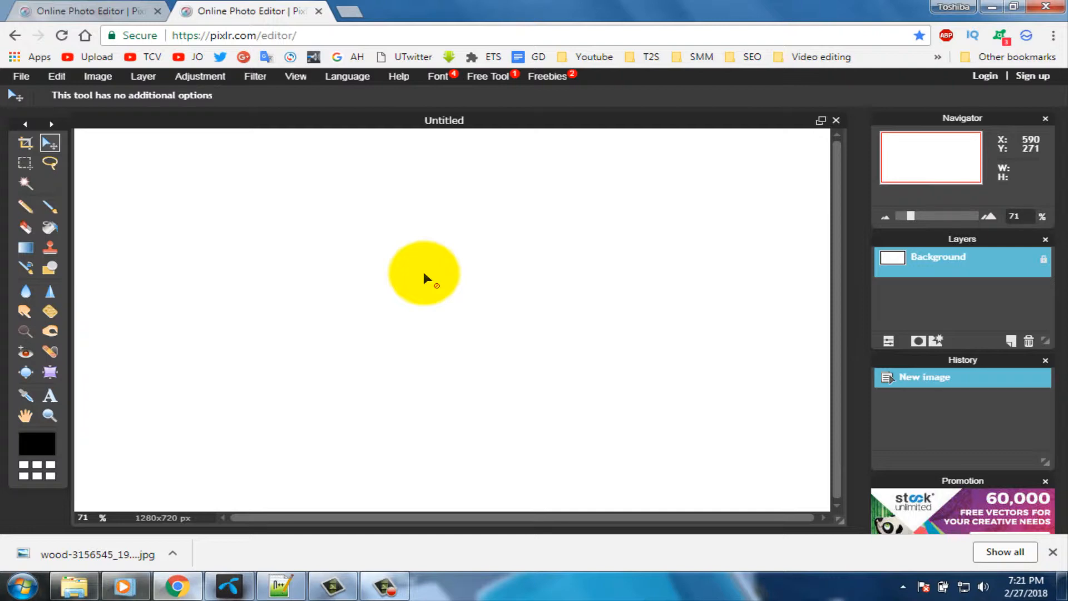
pyautogui.hotkey('ctrl', 'v')
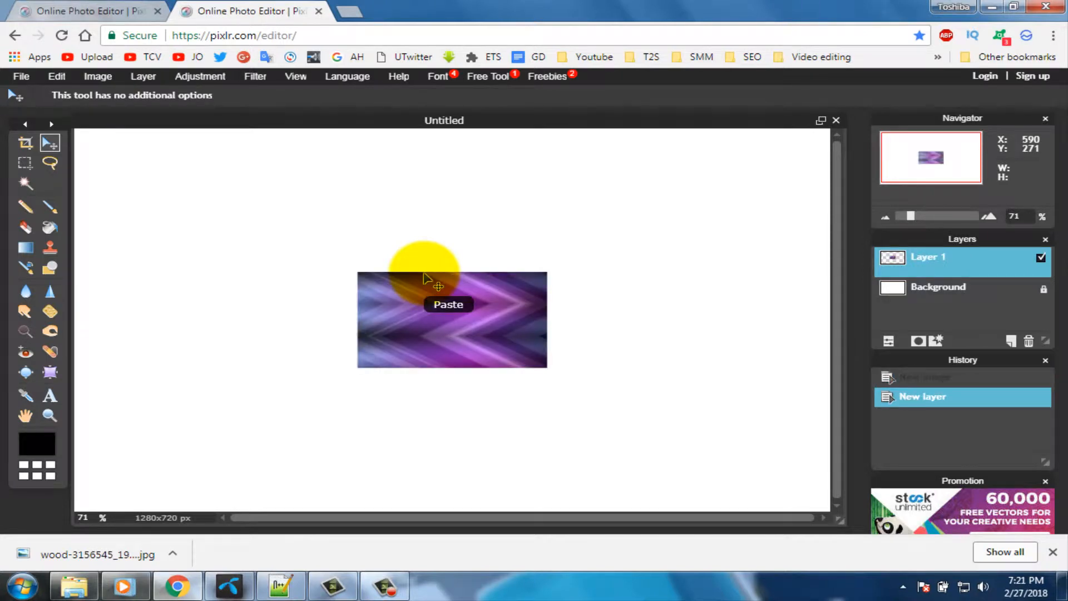
# Step: Free transform the pasted purple image so it covers the entire canvas, and apply the change
pyautogui.click(58, 75)
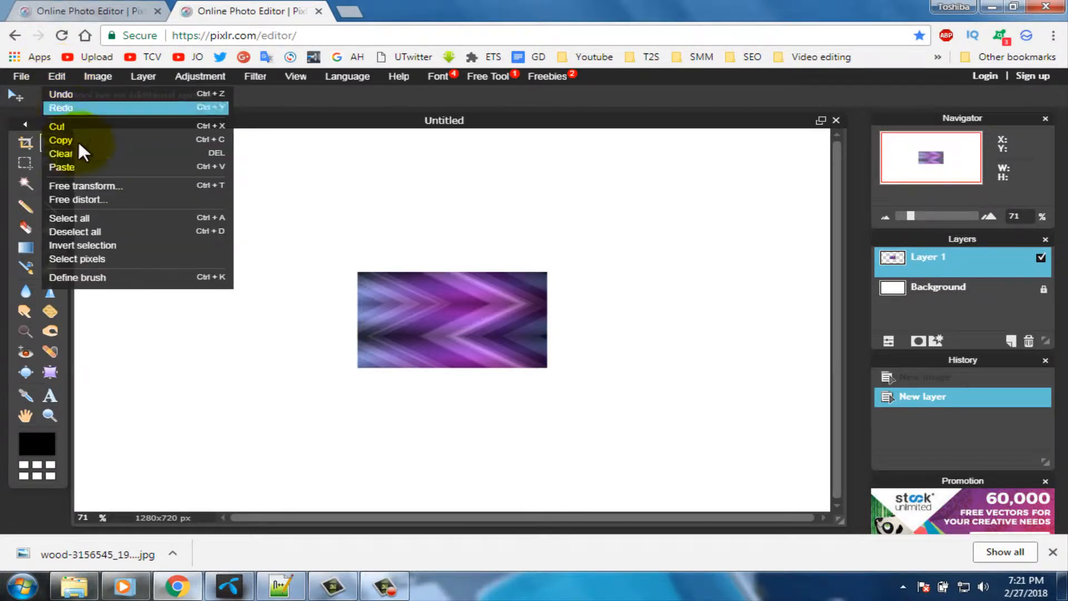
pyautogui.click(88, 185)
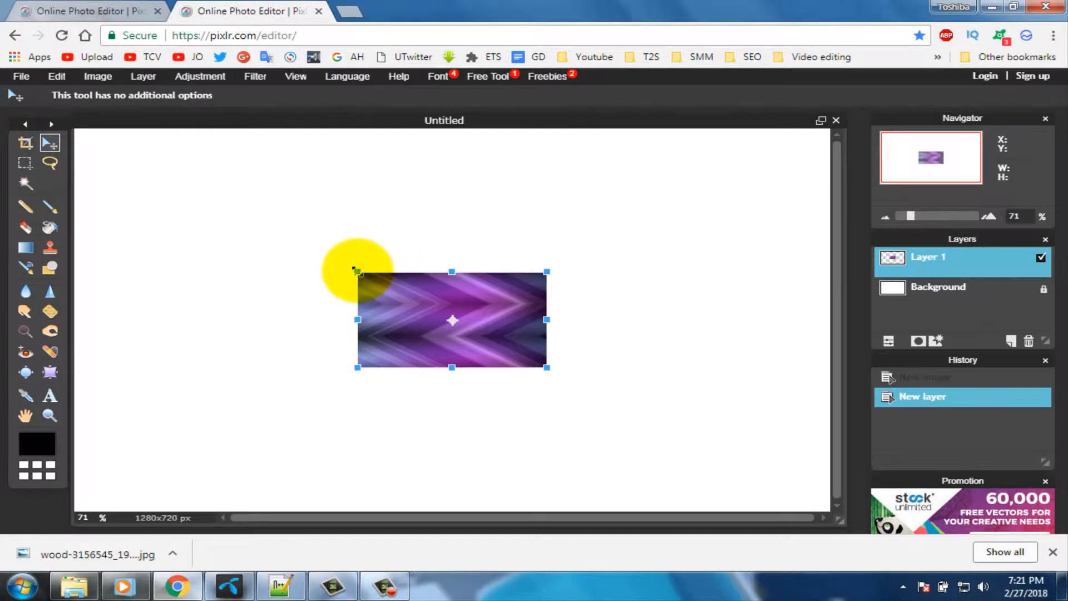
pyautogui.moveTo(355, 268); pyautogui.dragTo(71, 123)
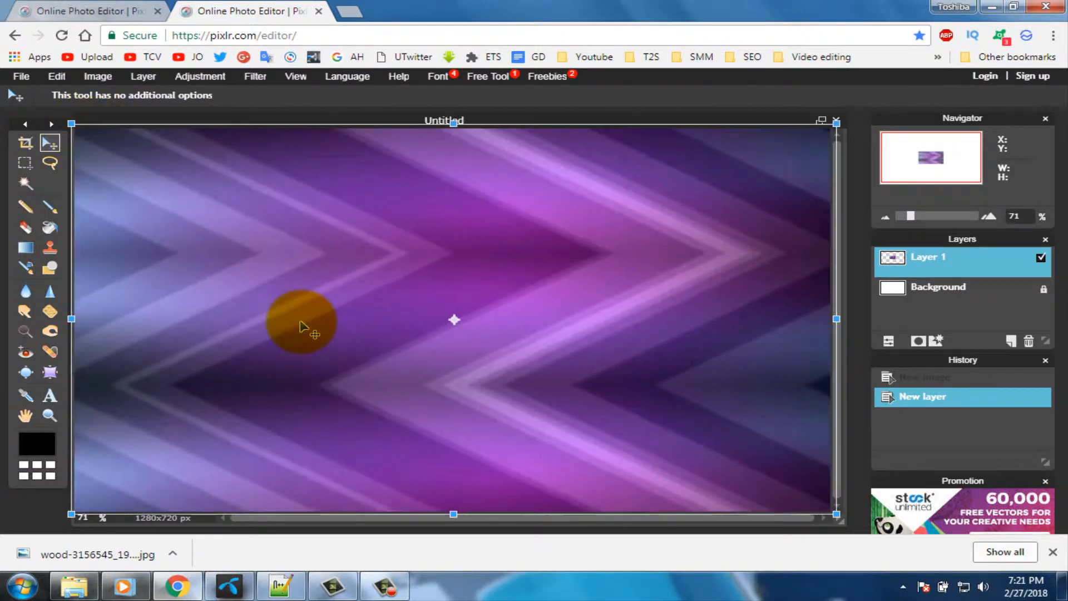
pyautogui.click(48, 392)
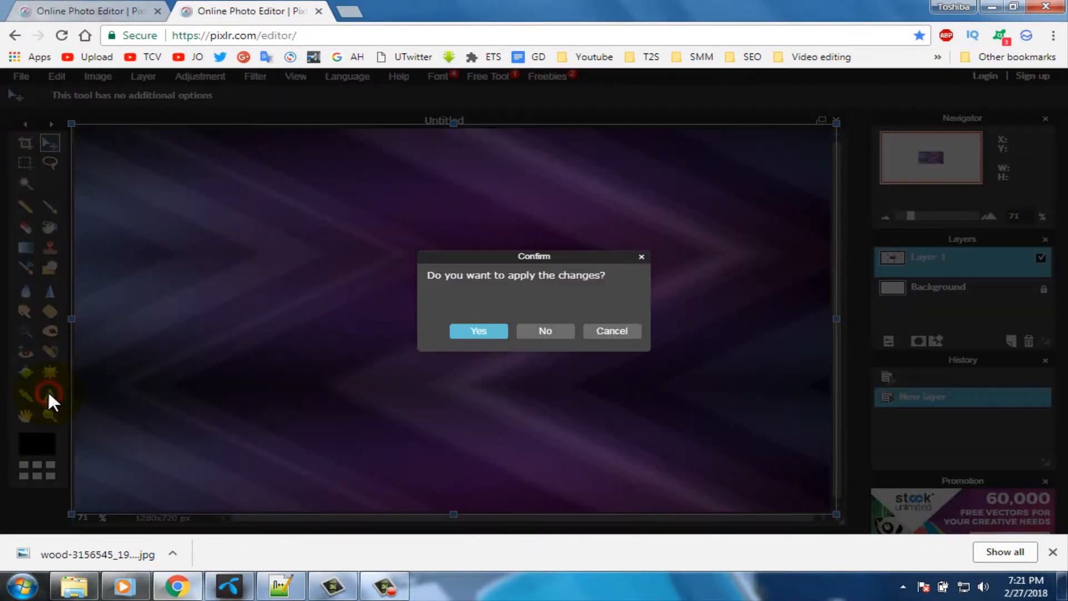
pyautogui.click(480, 331)
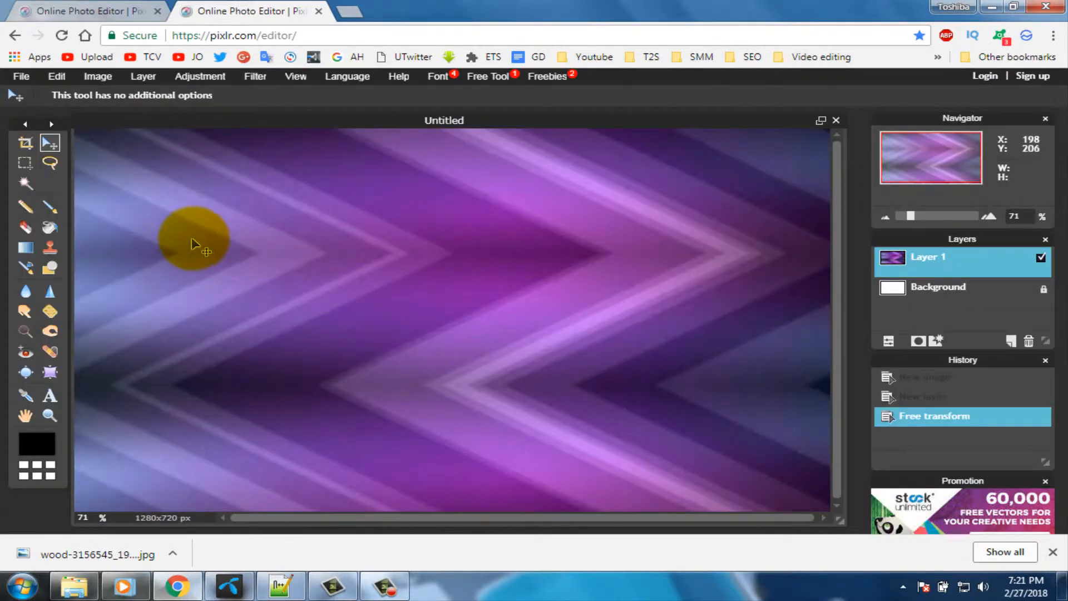
# Step: Add the text "YouTube Awesome" near the canvas's upper-left corner in white with the Bold style
pyautogui.click(49, 392)
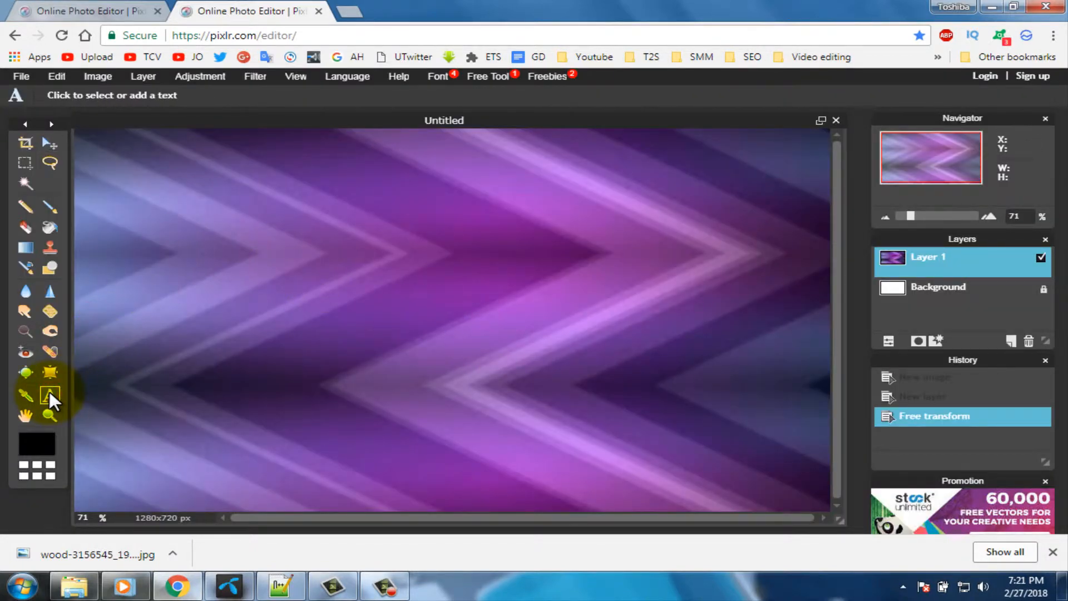
pyautogui.click(126, 181)
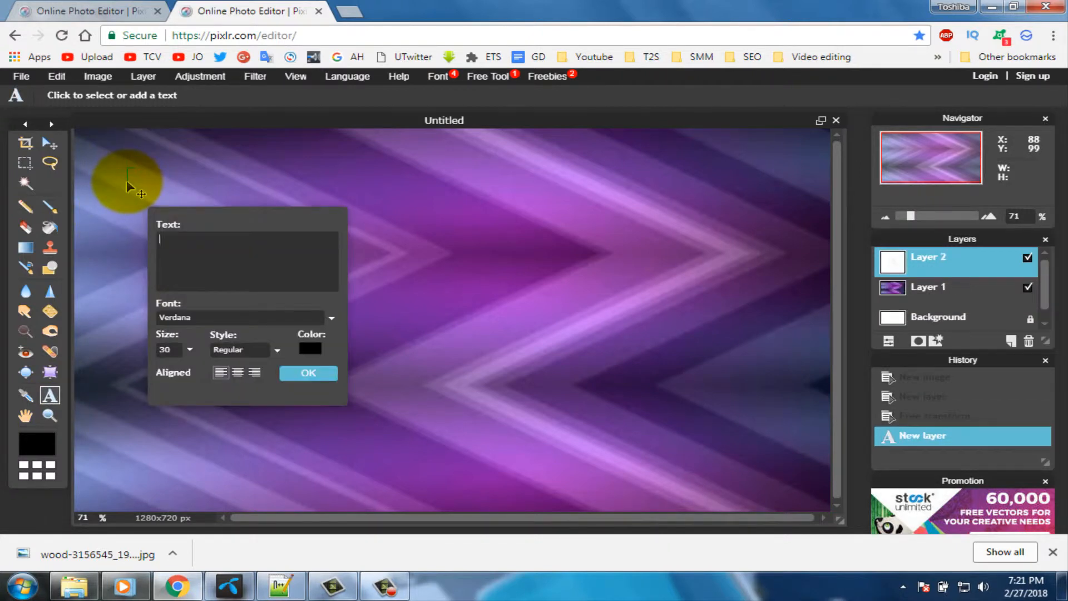
pyautogui.write('YouTube Awesome')
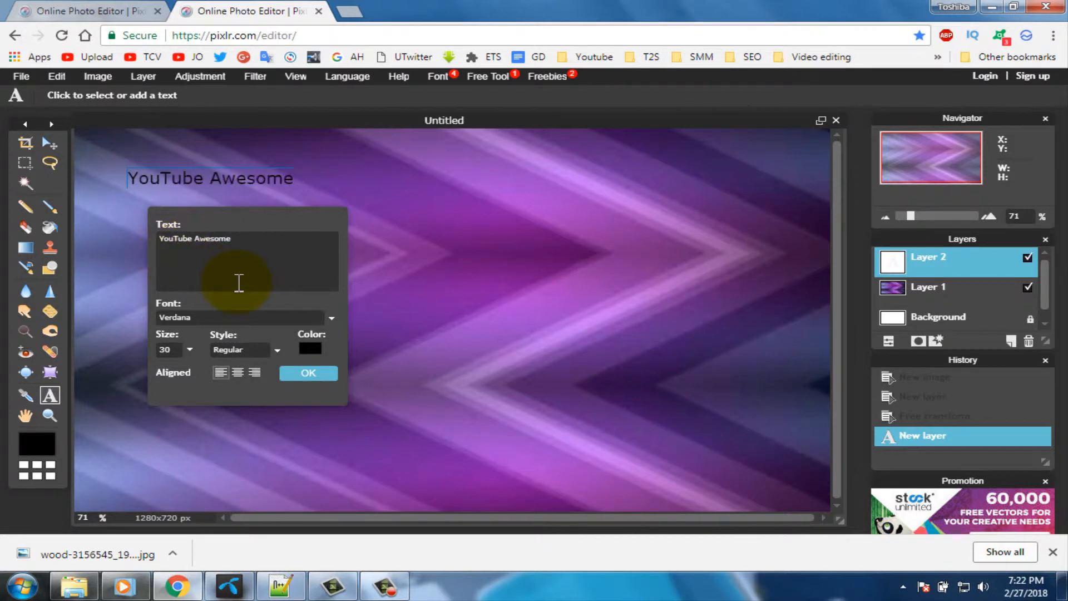
pyautogui.click(309, 349)
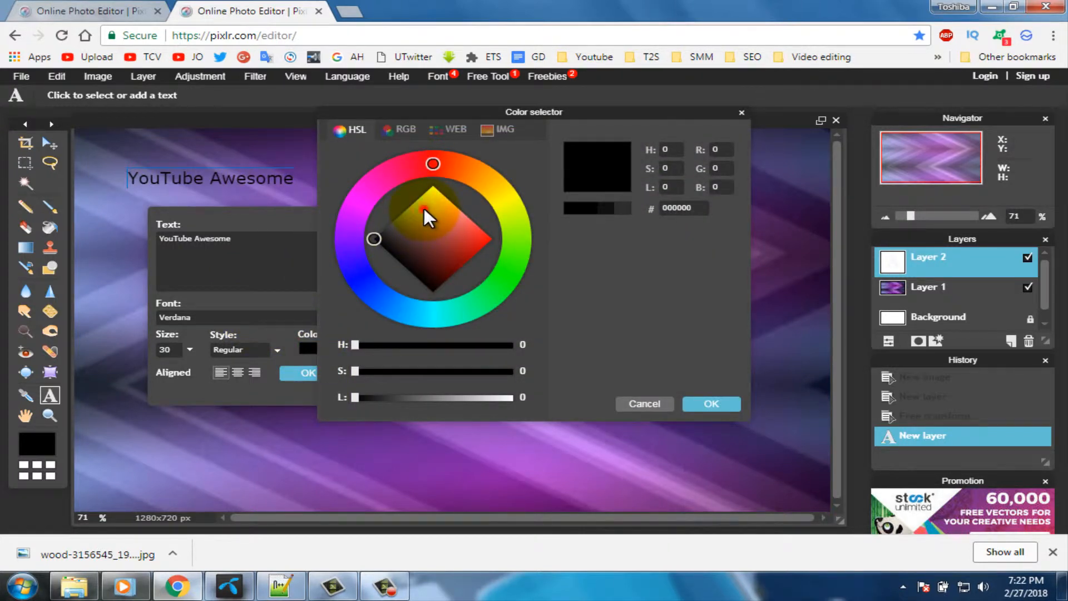
pyautogui.moveTo(424, 209); pyautogui.dragTo(432, 185)
pyautogui.click(242, 350)
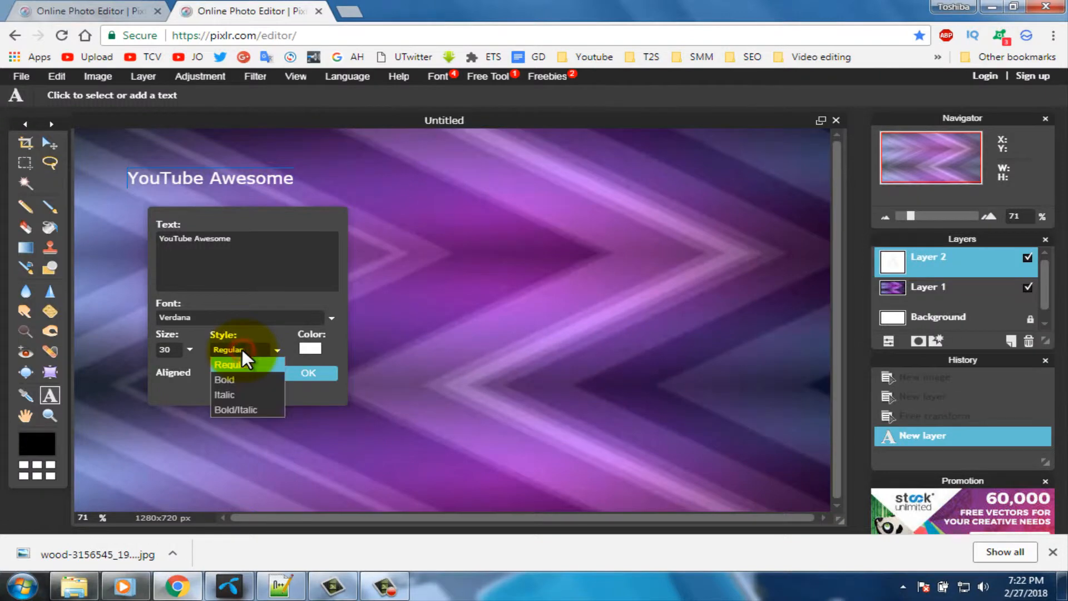
pyautogui.click(232, 378)
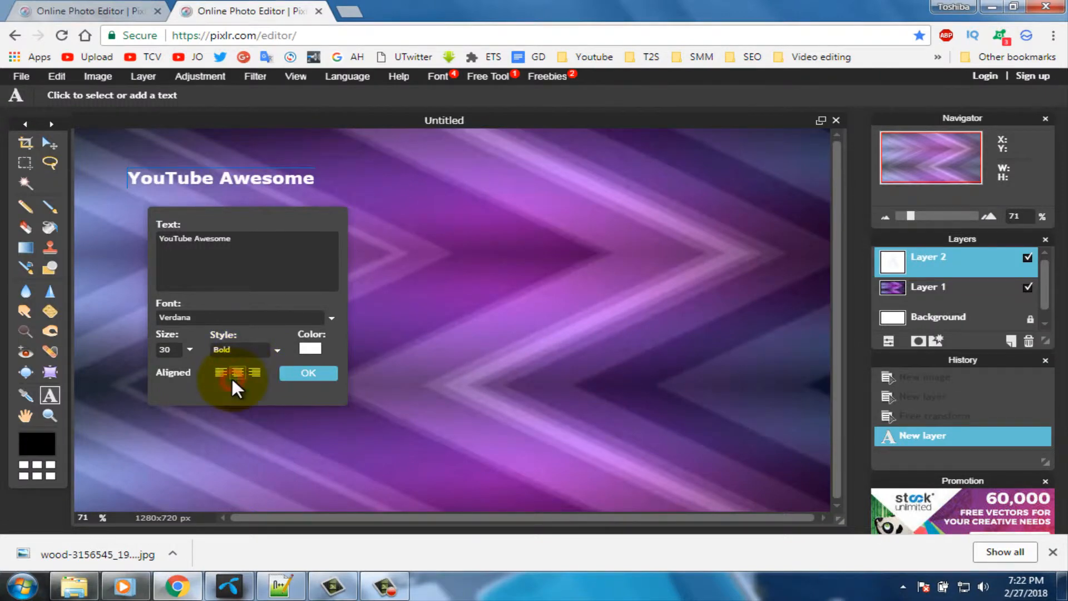
# Step: Enlarge the text to size 124 and move it up and left along the canvas's upper edge
pyautogui.click(189, 349)
pyautogui.moveTo(112, 368); pyautogui.dragTo(119, 368)
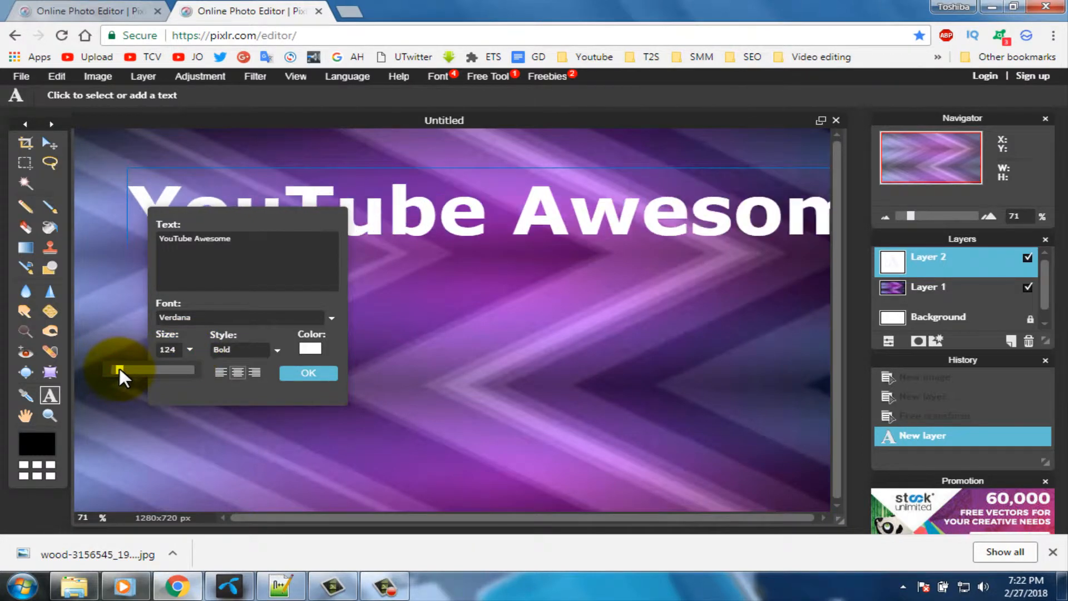
pyautogui.moveTo(406, 215); pyautogui.dragTo(366, 182)
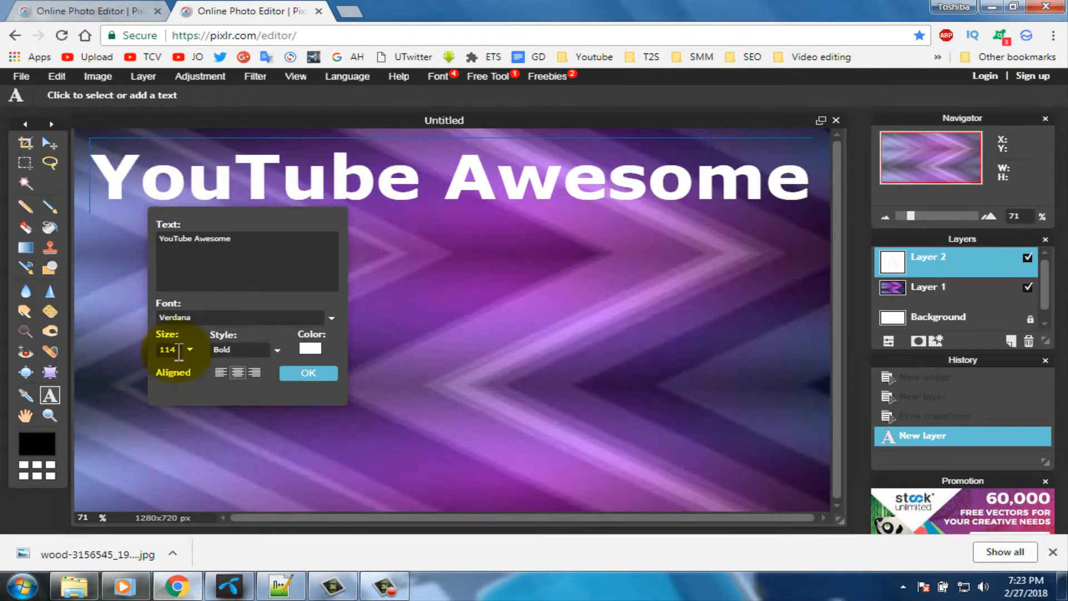
pyautogui.click(171, 350)
pyautogui.press('BackSpace')
pyautogui.write('2')
pyautogui.moveTo(446, 195); pyautogui.dragTo(429, 192)
# Step: Set the text size to 118, accept the text and shift it slightly so it fits within the canvas width
pyautogui.click(170, 350)
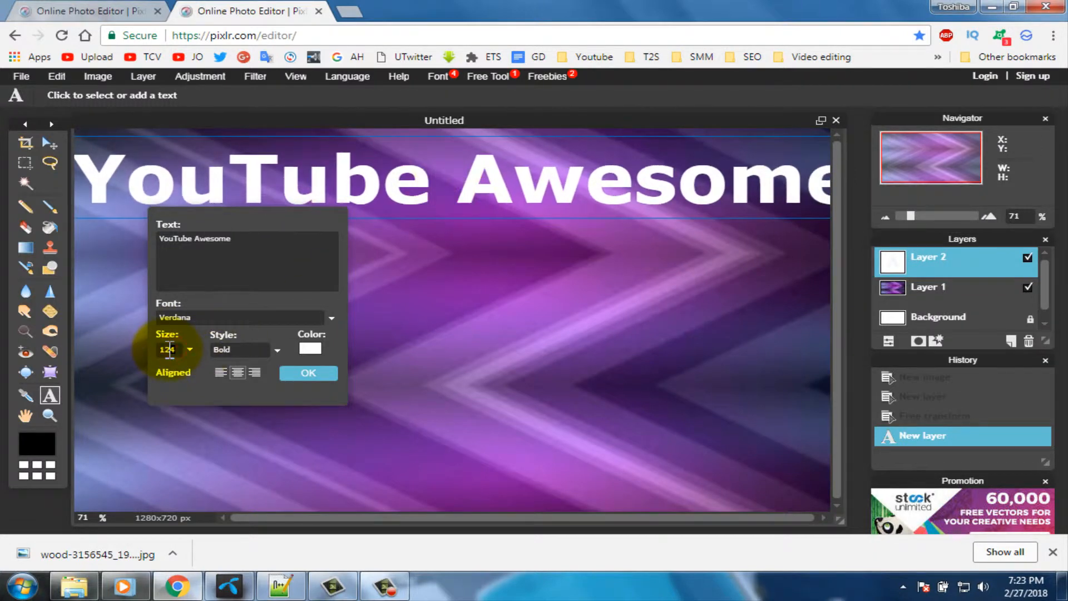
pyautogui.press('BackSpace')
pyautogui.press('BackSpace')
pyautogui.write('18')
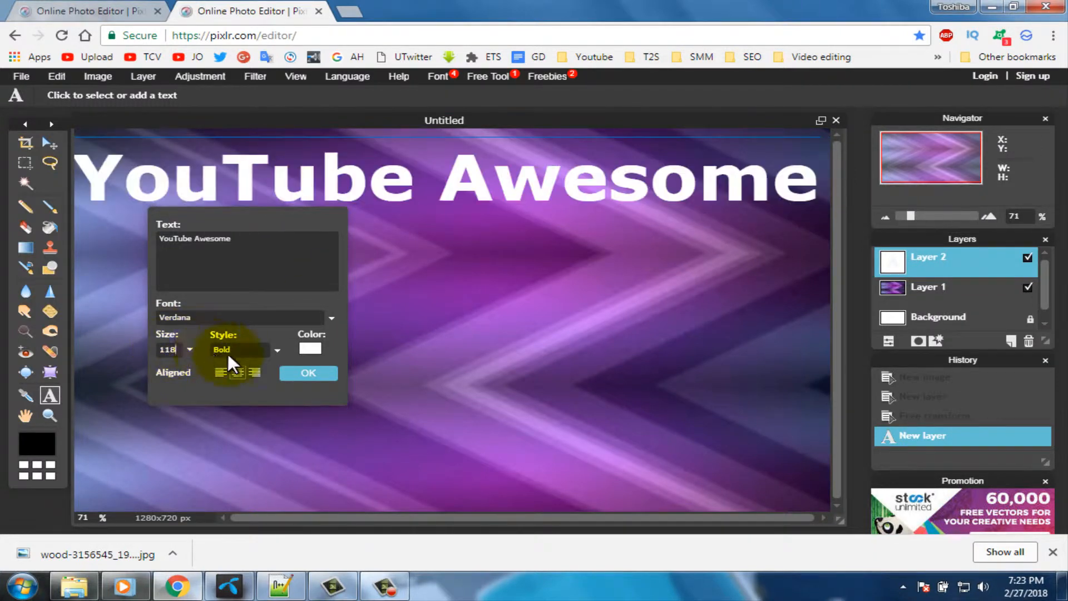
pyautogui.click(309, 373)
pyautogui.click(50, 144)
pyautogui.moveTo(100, 168); pyautogui.dragTo(101, 169)
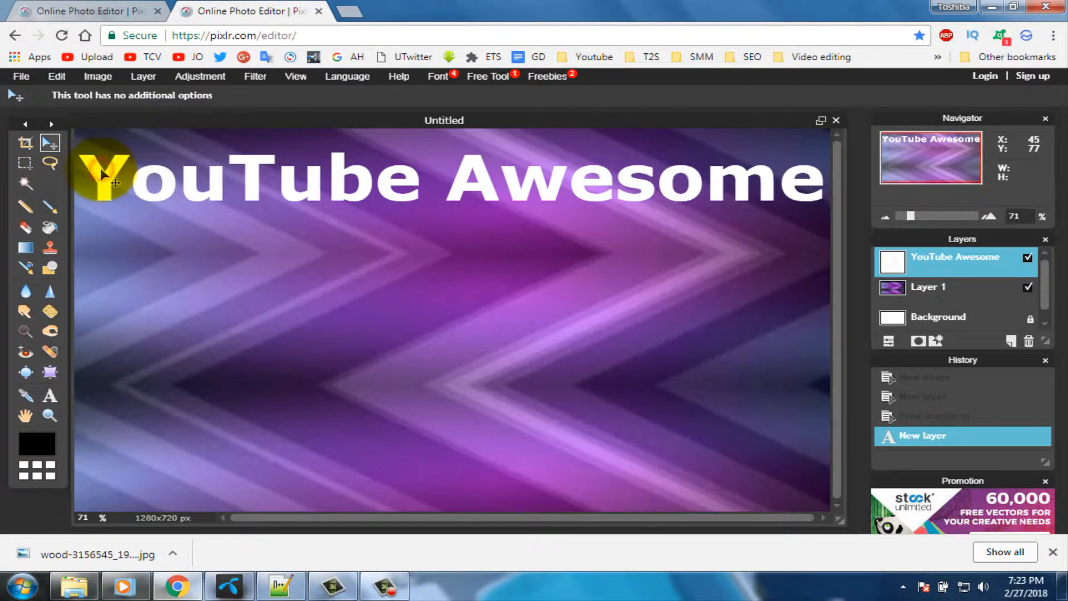
# Step: Give the text layer an outer glow with hardness 10 and size 19
pyautogui.click(147, 76)
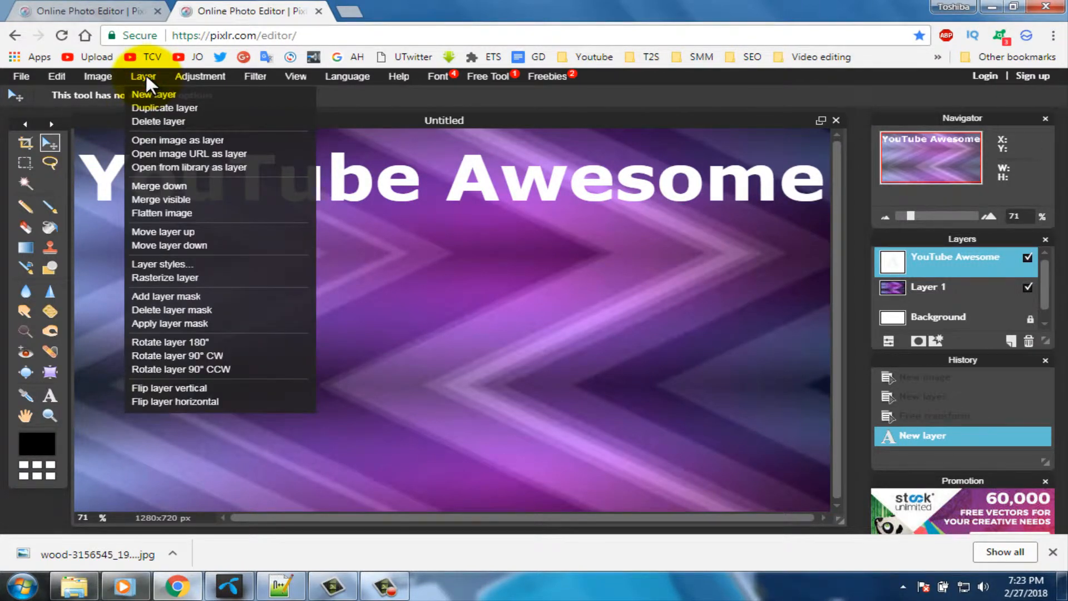
pyautogui.click(162, 263)
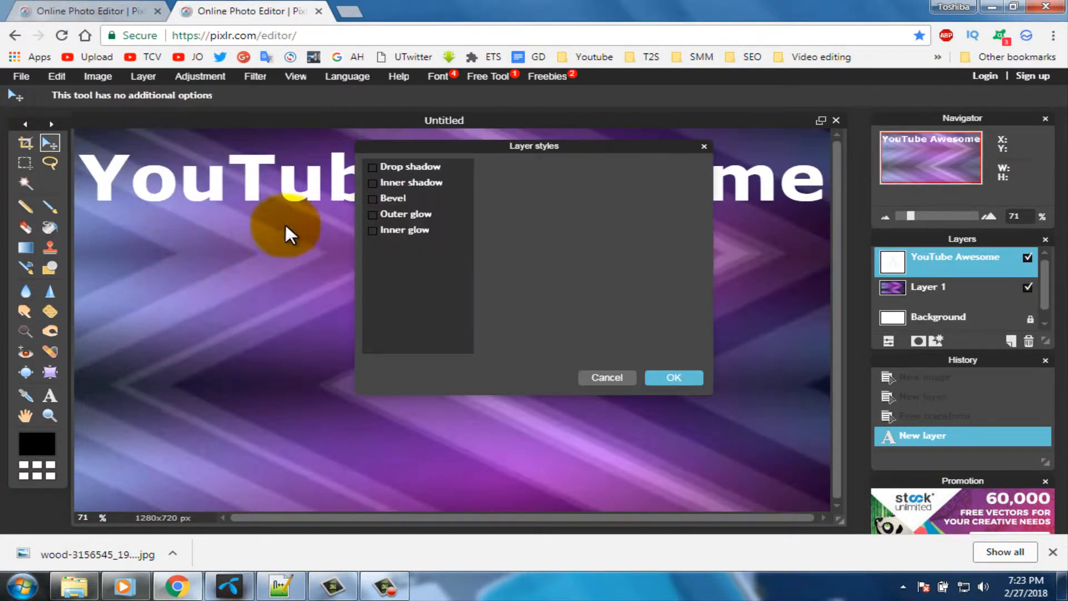
pyautogui.click(372, 214)
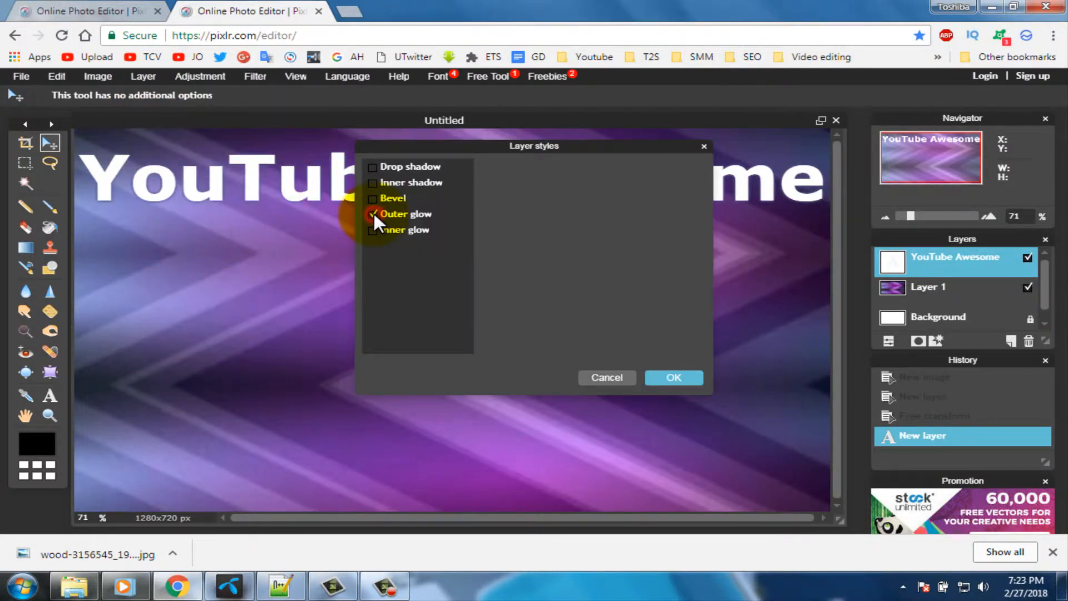
pyautogui.click(386, 214)
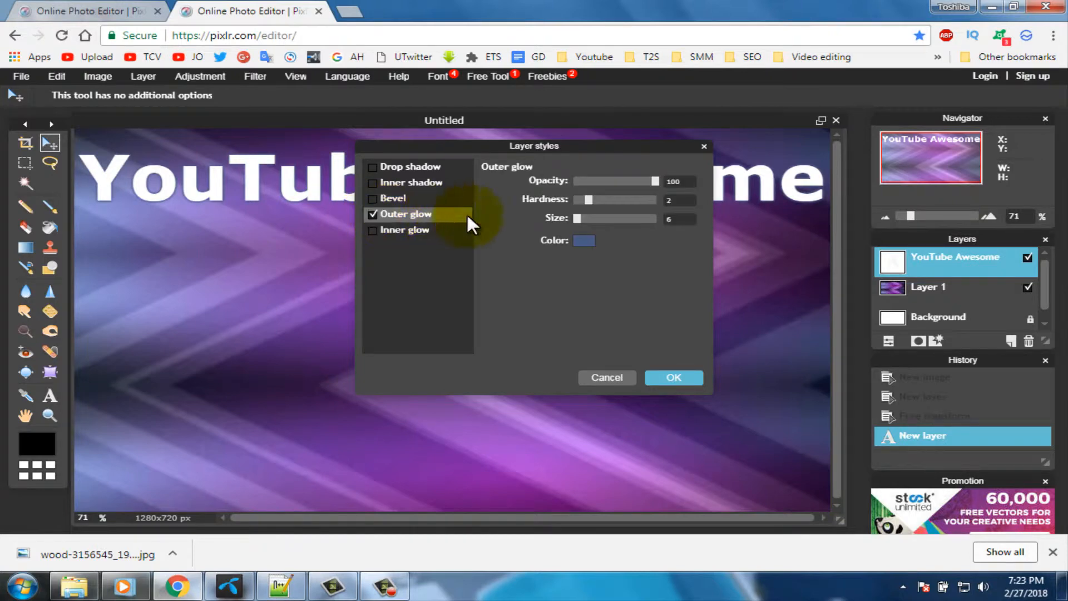
pyautogui.moveTo(589, 199); pyautogui.dragTo(628, 200)
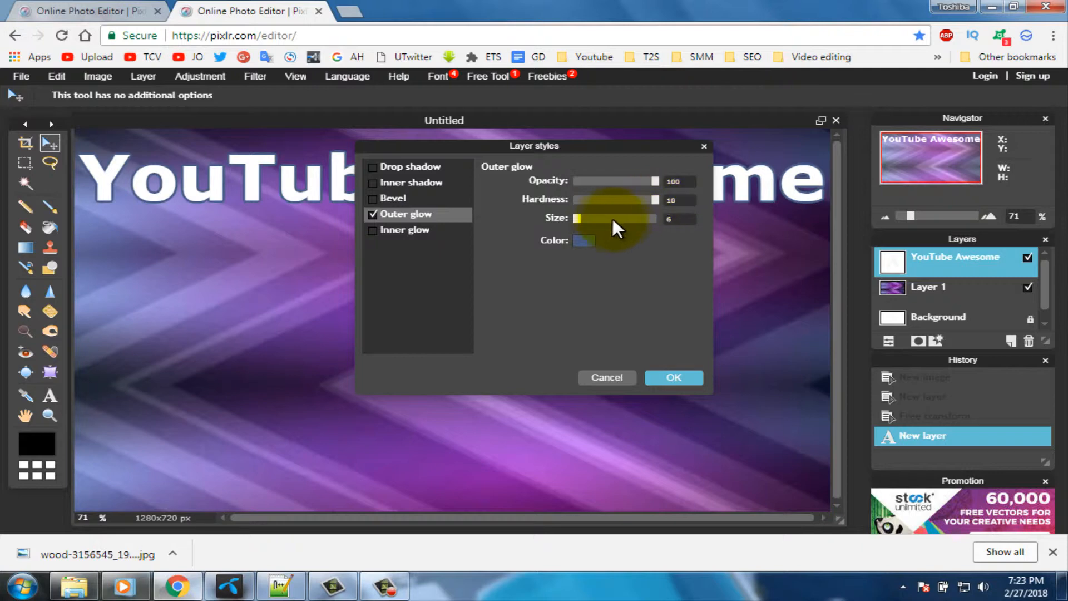
pyautogui.moveTo(576, 218); pyautogui.dragTo(587, 219)
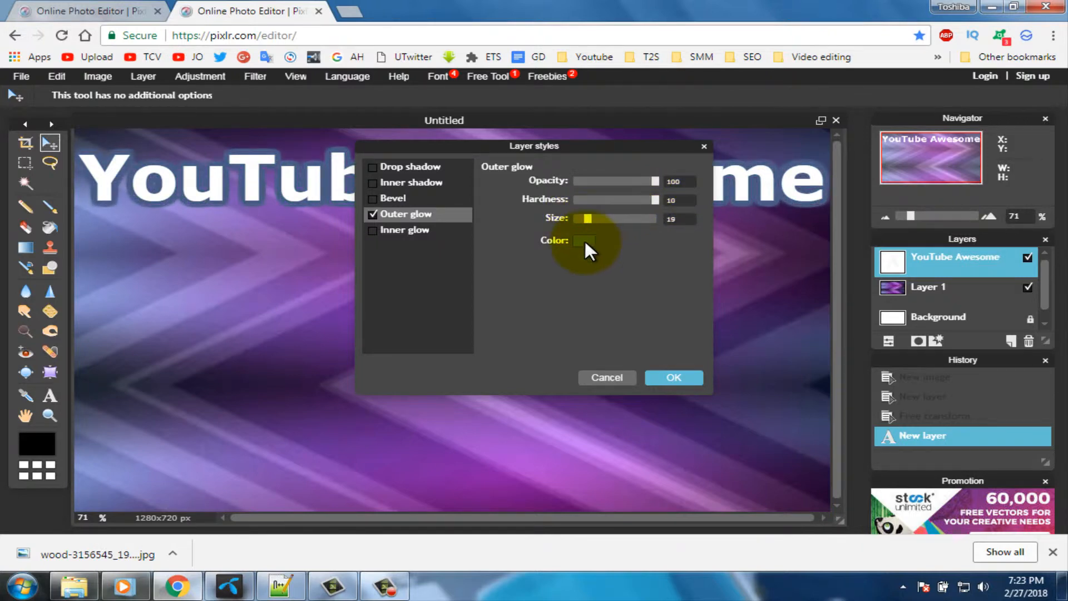
# Step: Set the outer glow's color to near-black 0a0a0a
pyautogui.click(584, 240)
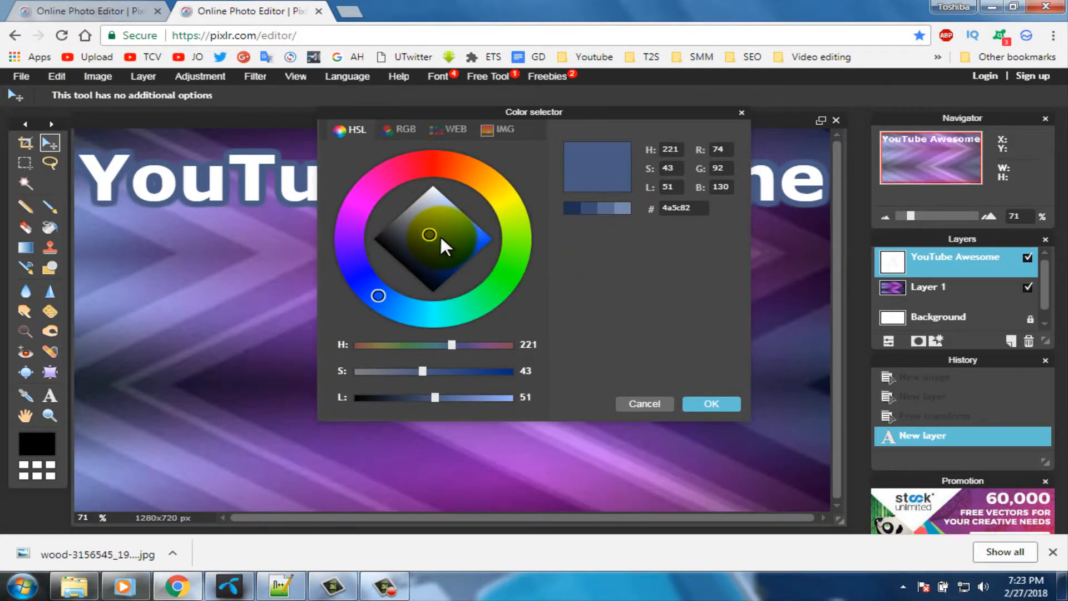
pyautogui.moveTo(426, 229); pyautogui.dragTo(372, 230)
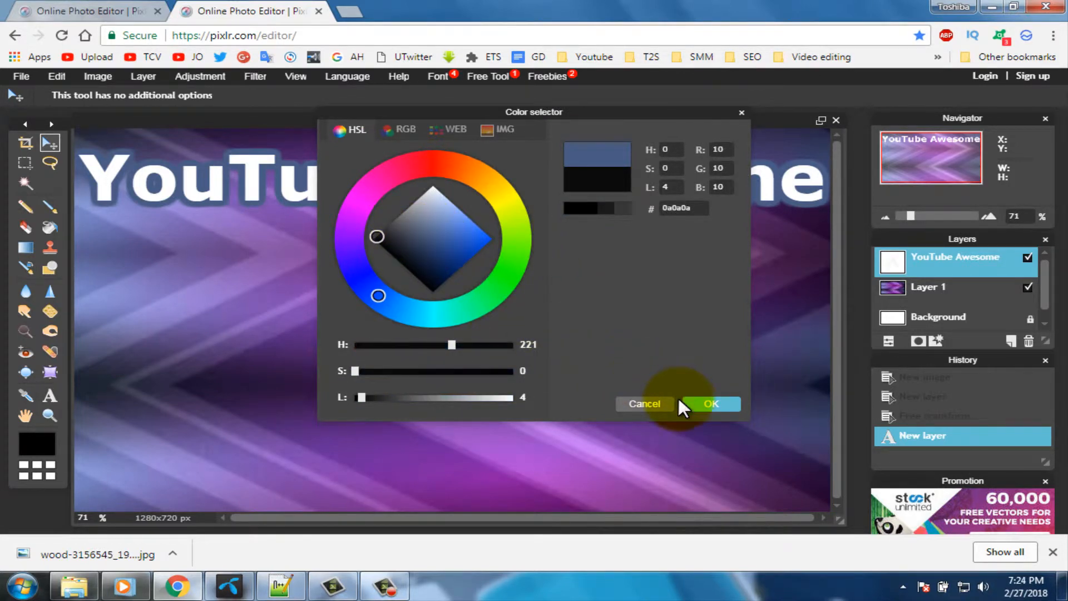
pyautogui.click(696, 399)
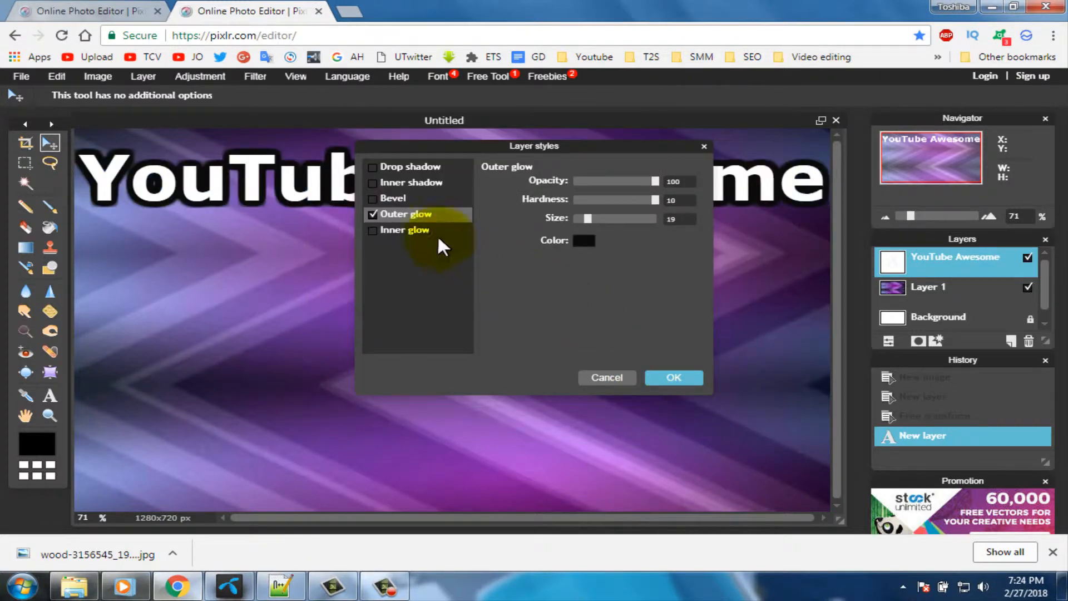
# Step: Add a drop shadow to the title's layer style and set its color to white ffffff
pyautogui.click(373, 166)
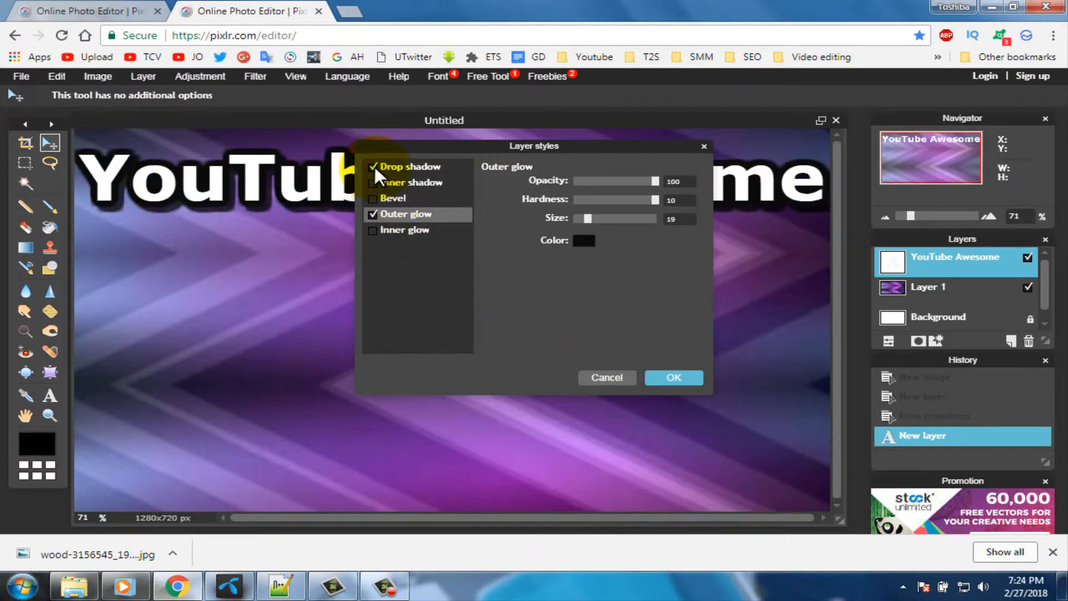
pyautogui.click(583, 275)
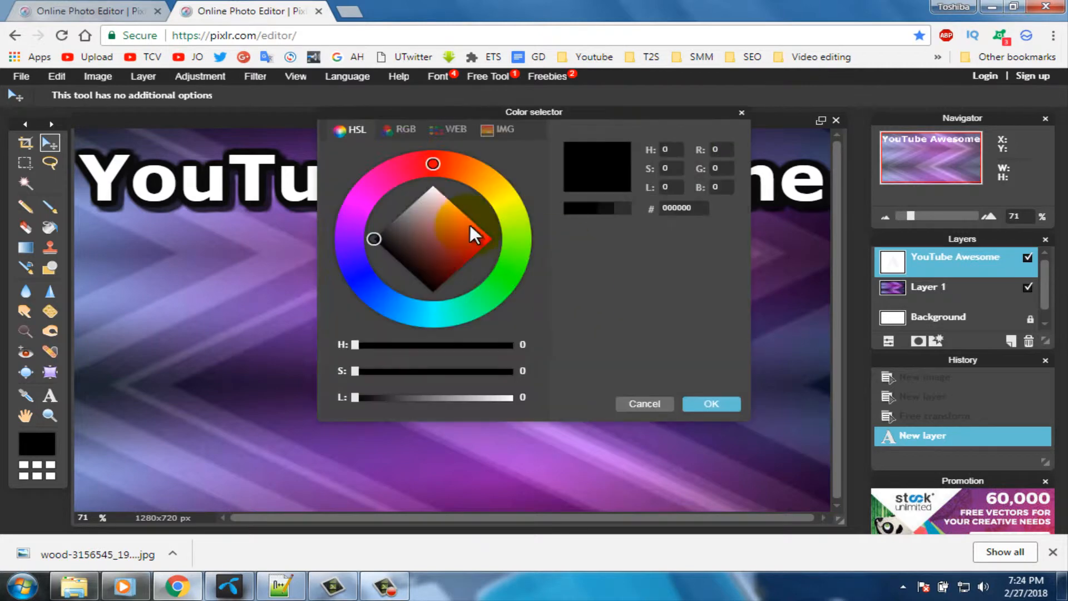
pyautogui.moveTo(429, 196); pyautogui.dragTo(432, 175)
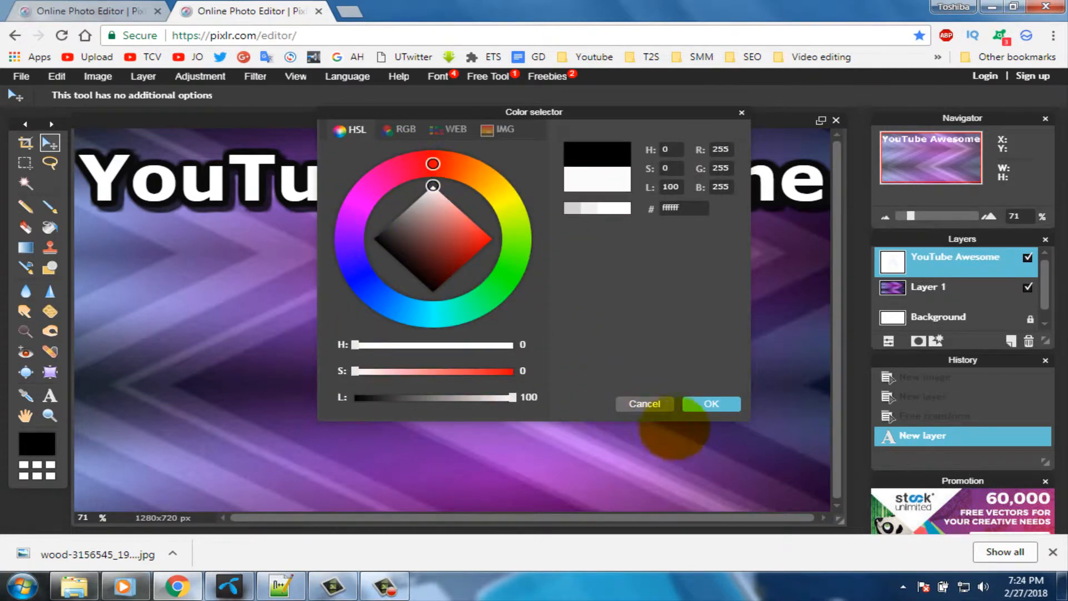
pyautogui.click(716, 401)
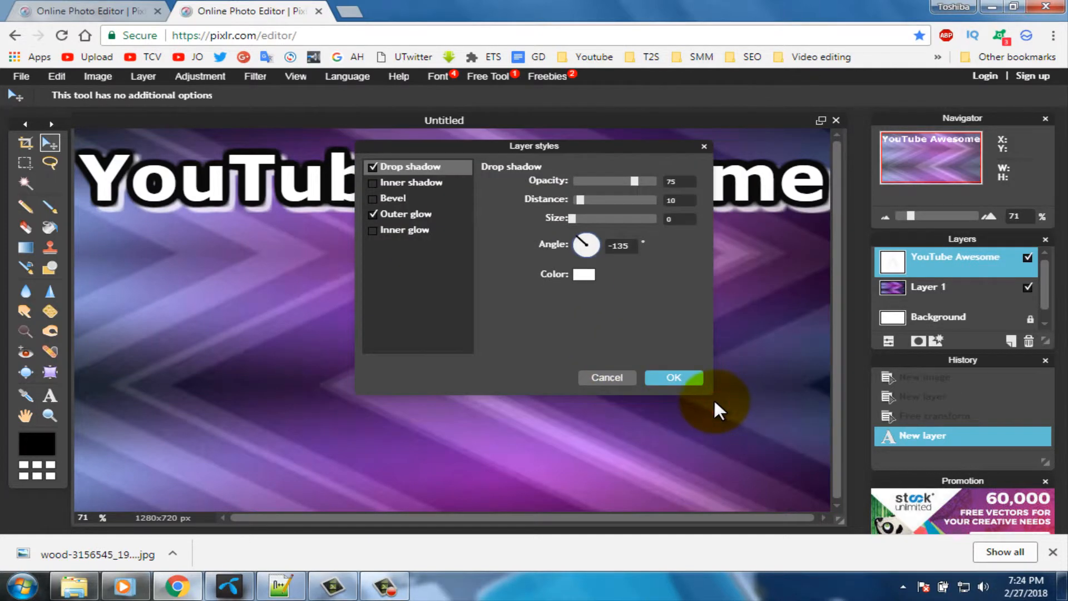
# Step: Lower the drop shadow's opacity to 39 and apply the layer styles to the title
pyautogui.moveTo(576, 150); pyautogui.dragTo(576, 262)
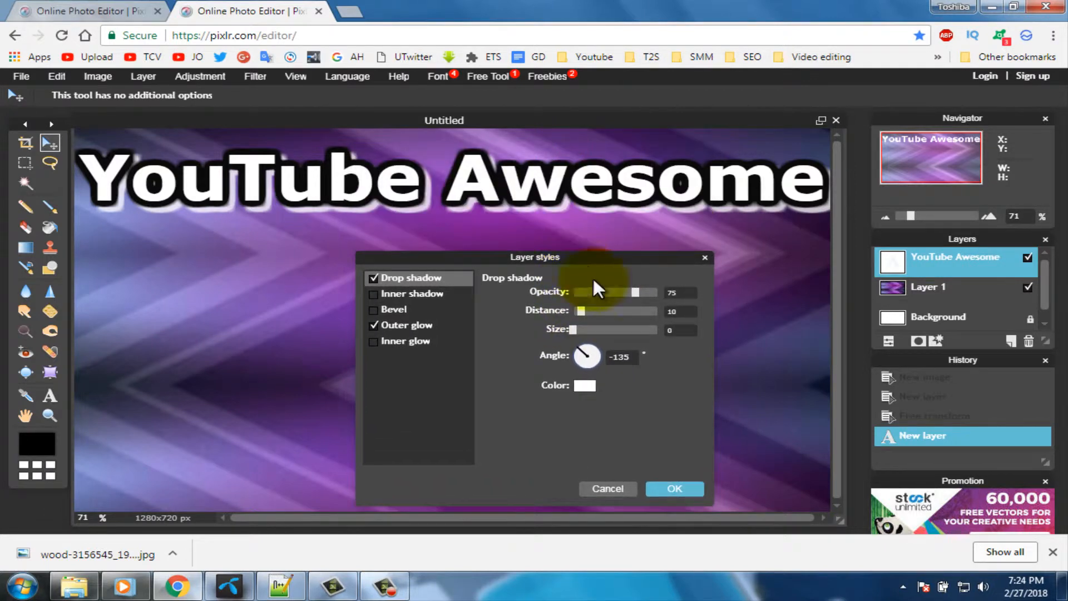
pyautogui.moveTo(631, 293); pyautogui.dragTo(608, 289)
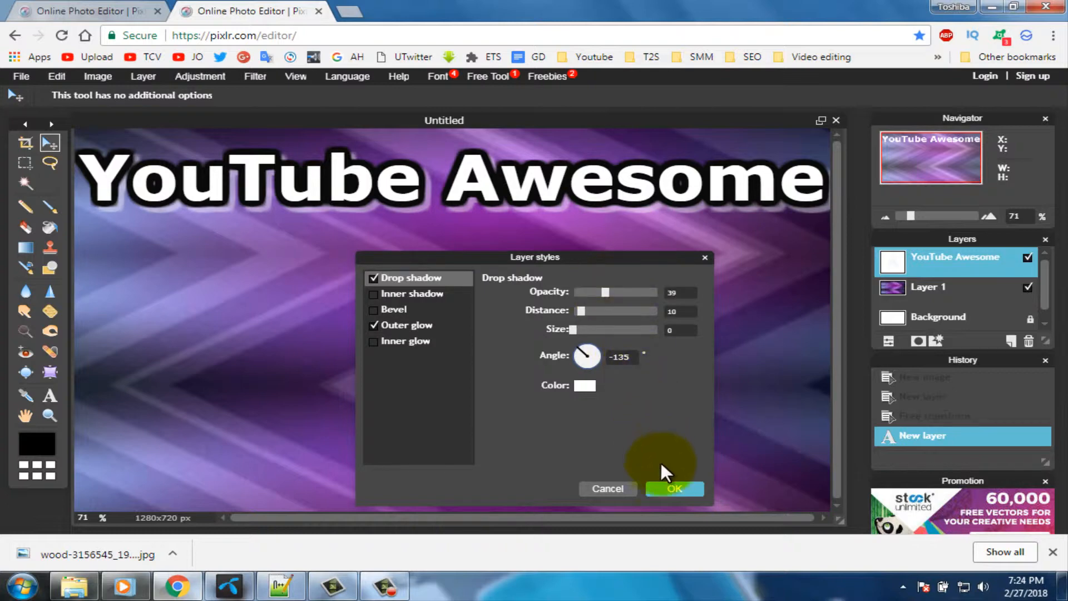
pyautogui.click(671, 489)
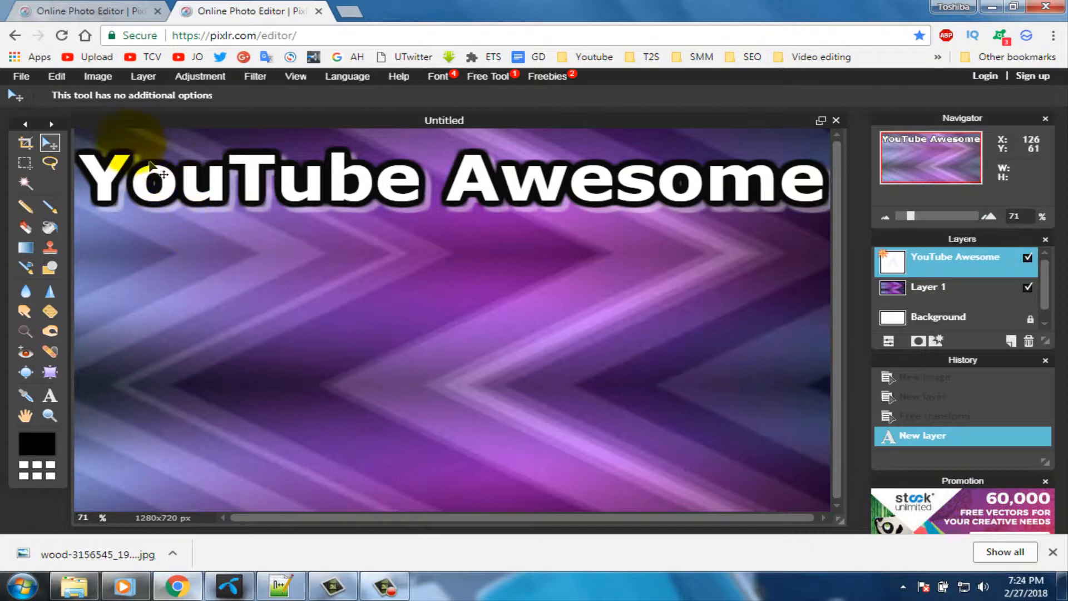
# Step: Open the emoji image 1f92a-320px from the Music library
pyautogui.click(21, 73)
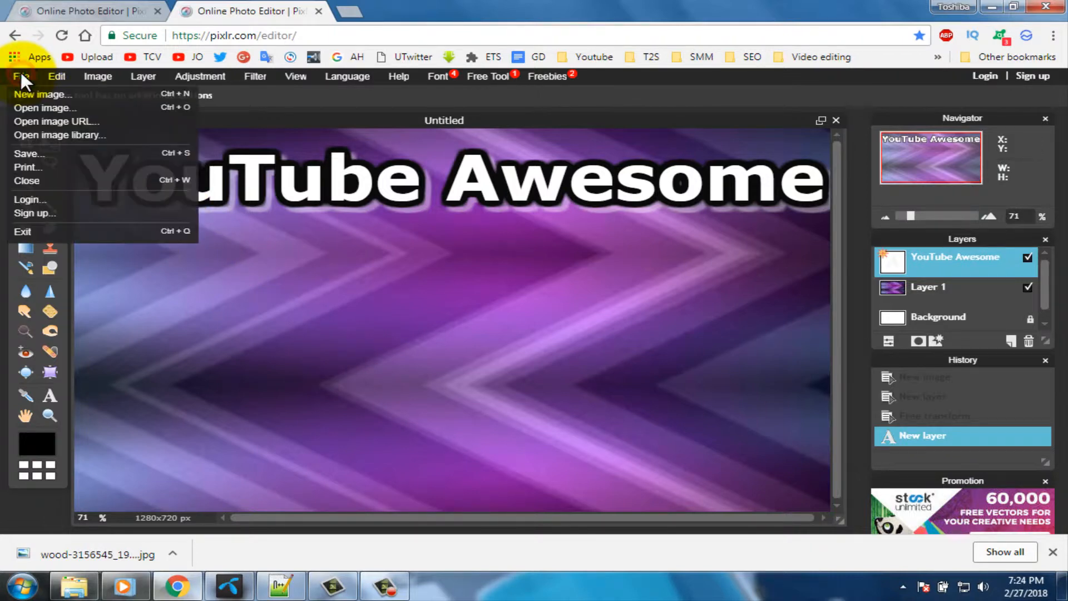
pyautogui.click(37, 109)
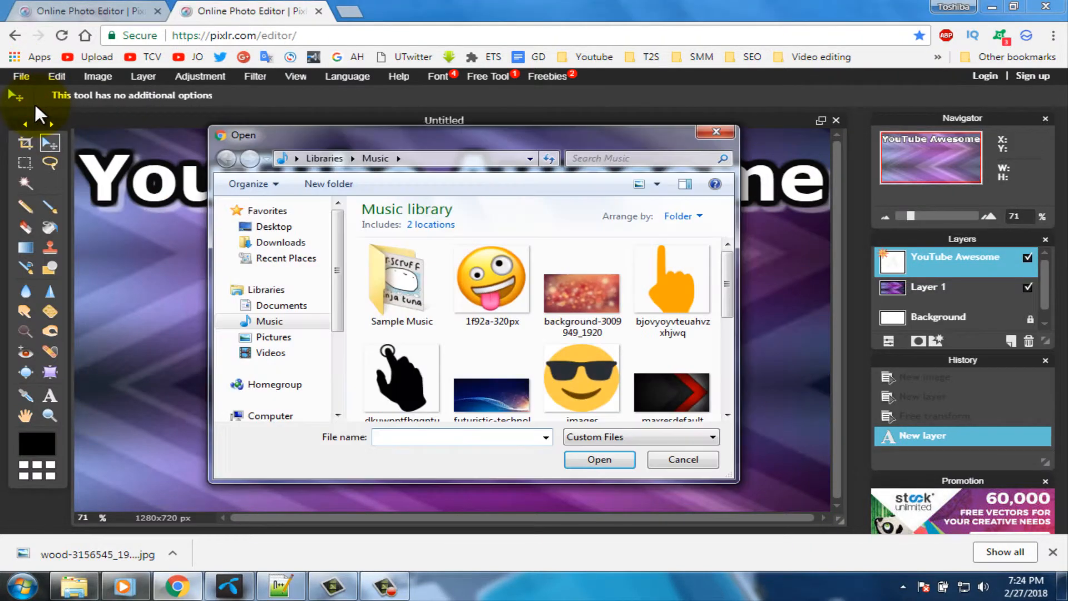
pyautogui.click(493, 284)
pyautogui.click(586, 454)
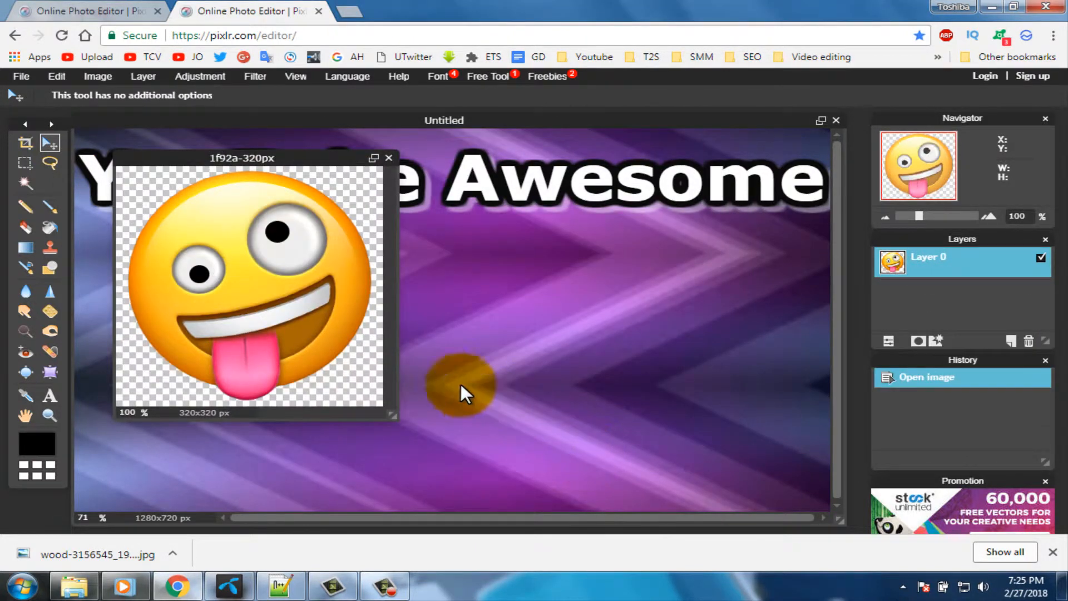
# Step: Copy the whole emoji image into the title graphic as a new layer and place it near the canvas center, below the title
pyautogui.click(254, 263)
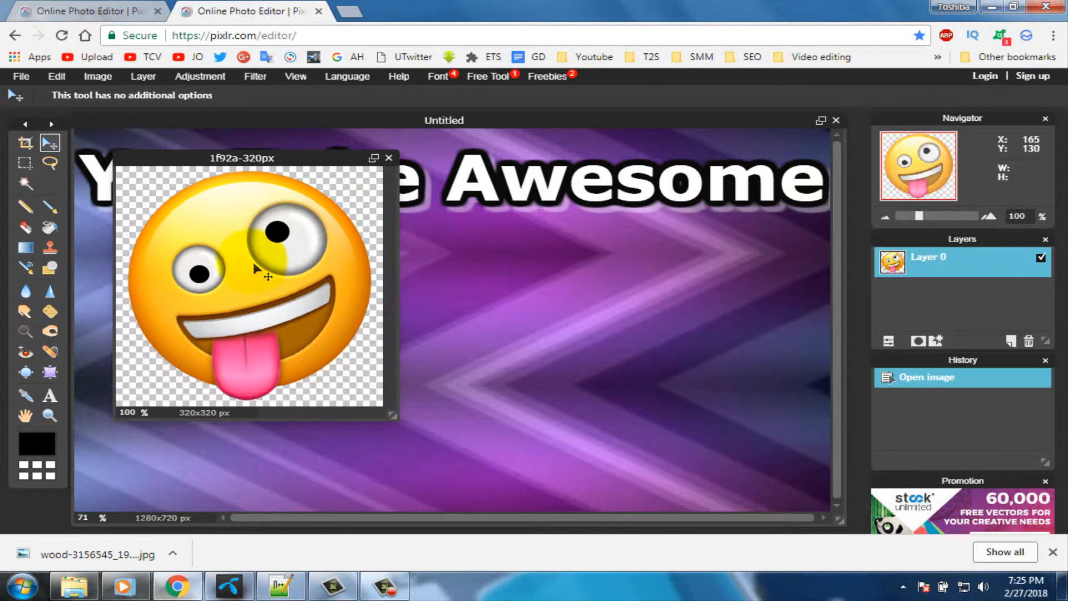
pyautogui.hotkey('ctrl', 'a')
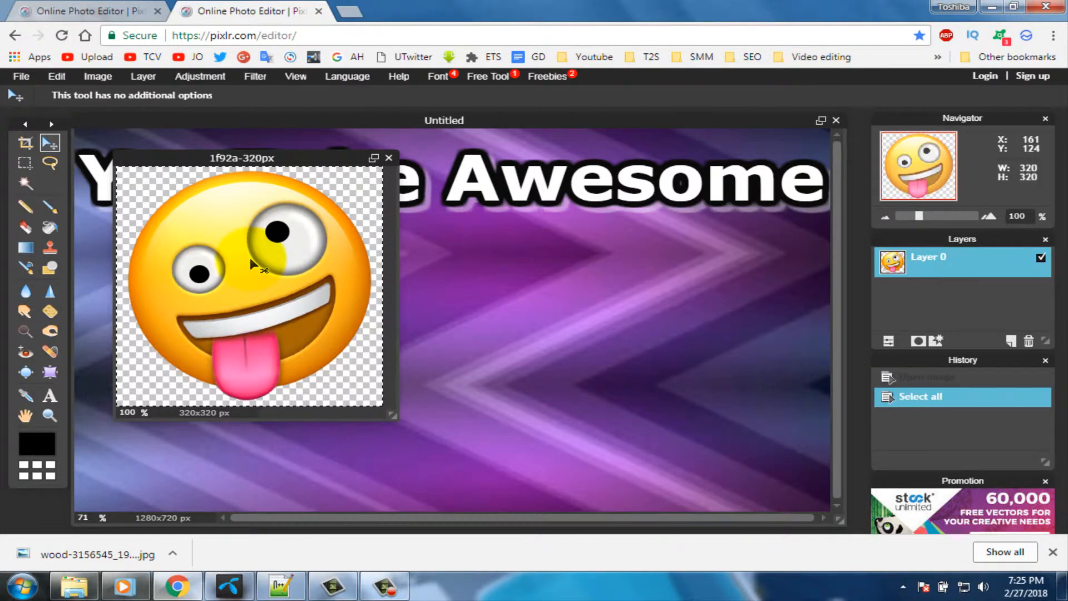
pyautogui.click(430, 281)
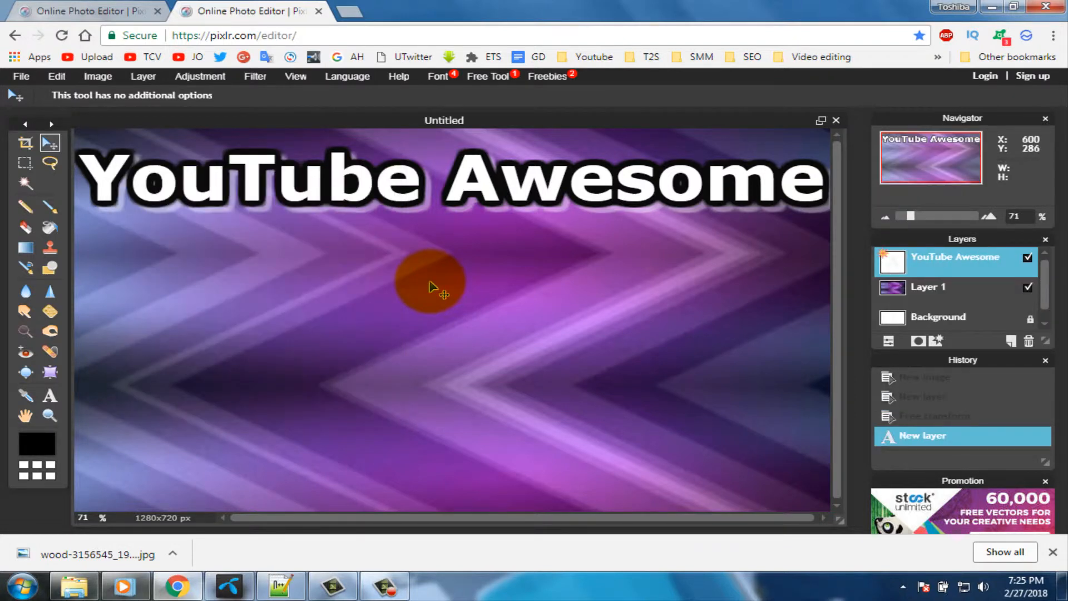
pyautogui.hotkey('ctrl', 'v')
pyautogui.moveTo(429, 283); pyautogui.dragTo(387, 286)
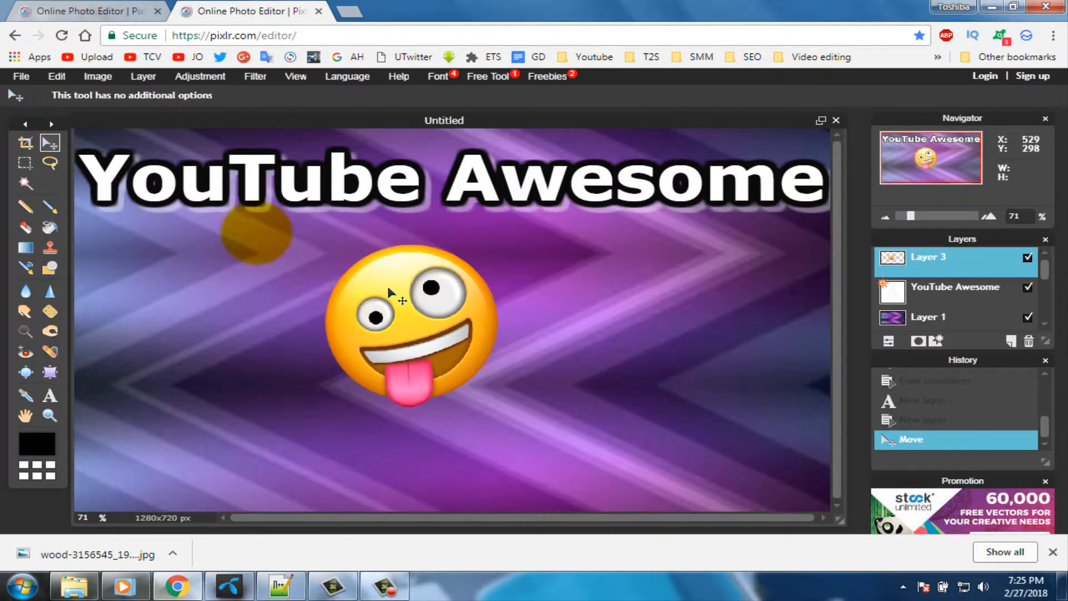
# Step: Start a free transform on the pasted emoji layer to resize it
pyautogui.click(58, 76)
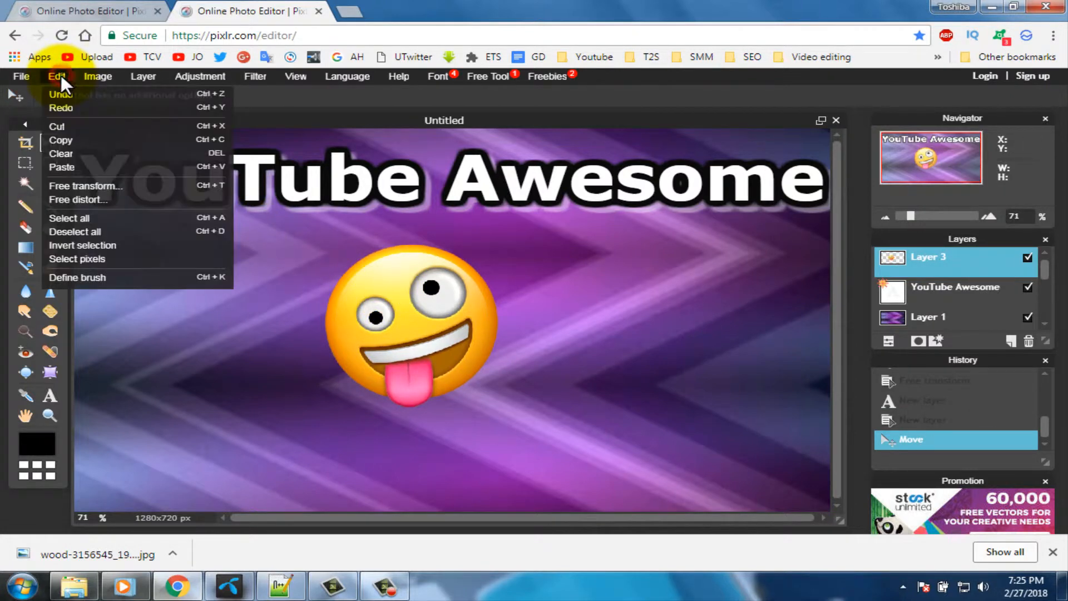
pyautogui.click(96, 185)
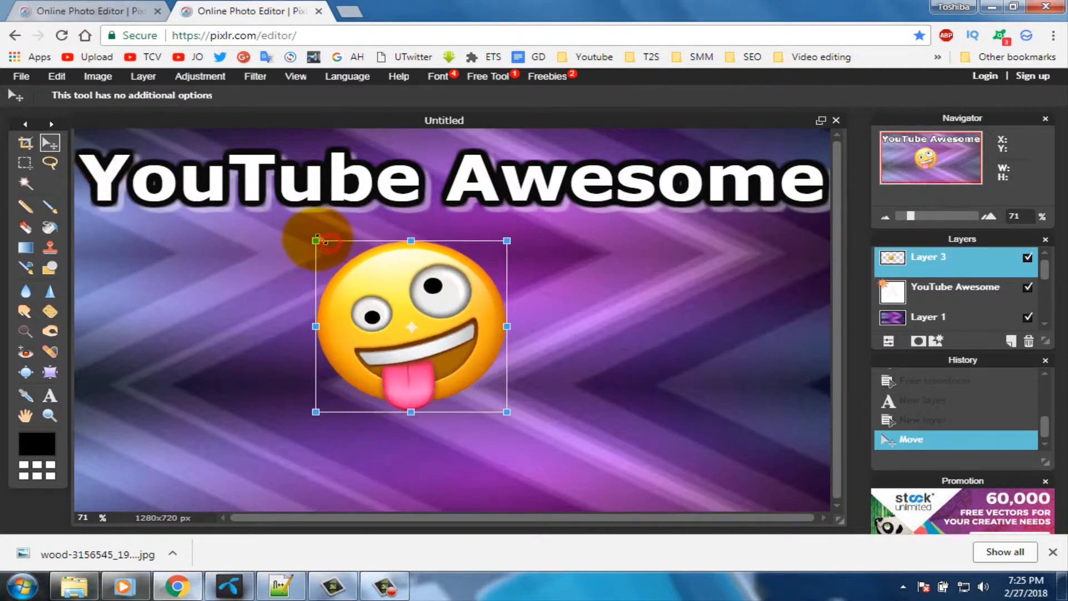